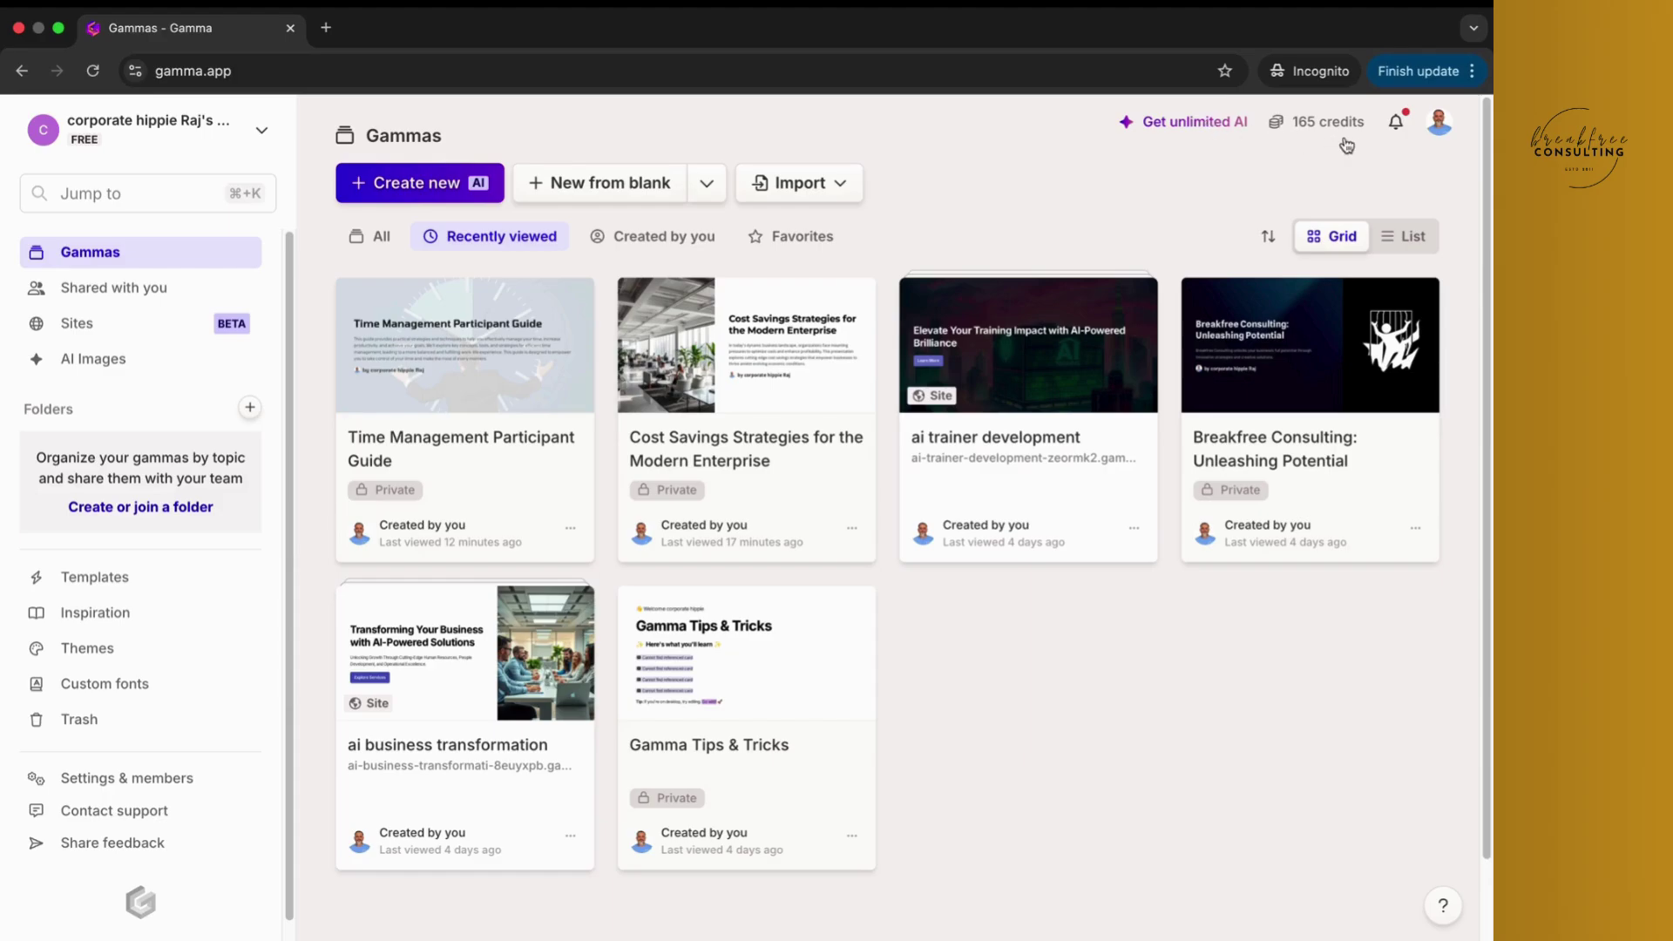
# Step: Glance at the upgrade plans, then start Create with AI and choose Generate
pyautogui.click(1202, 130)
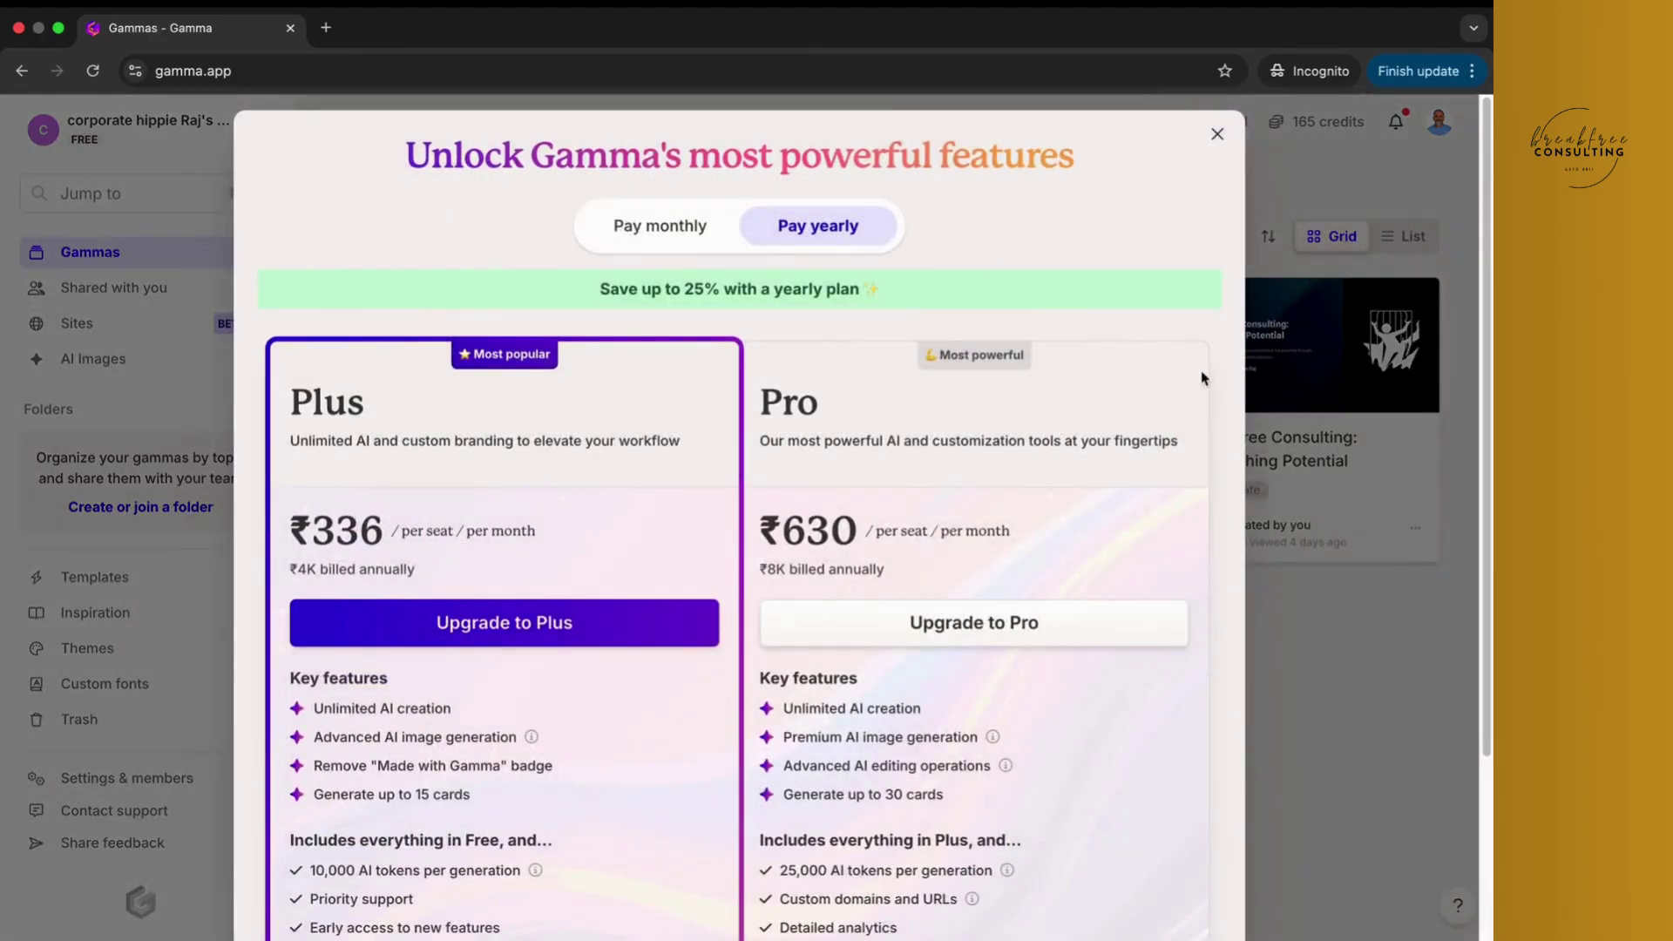
pyautogui.click(1216, 135)
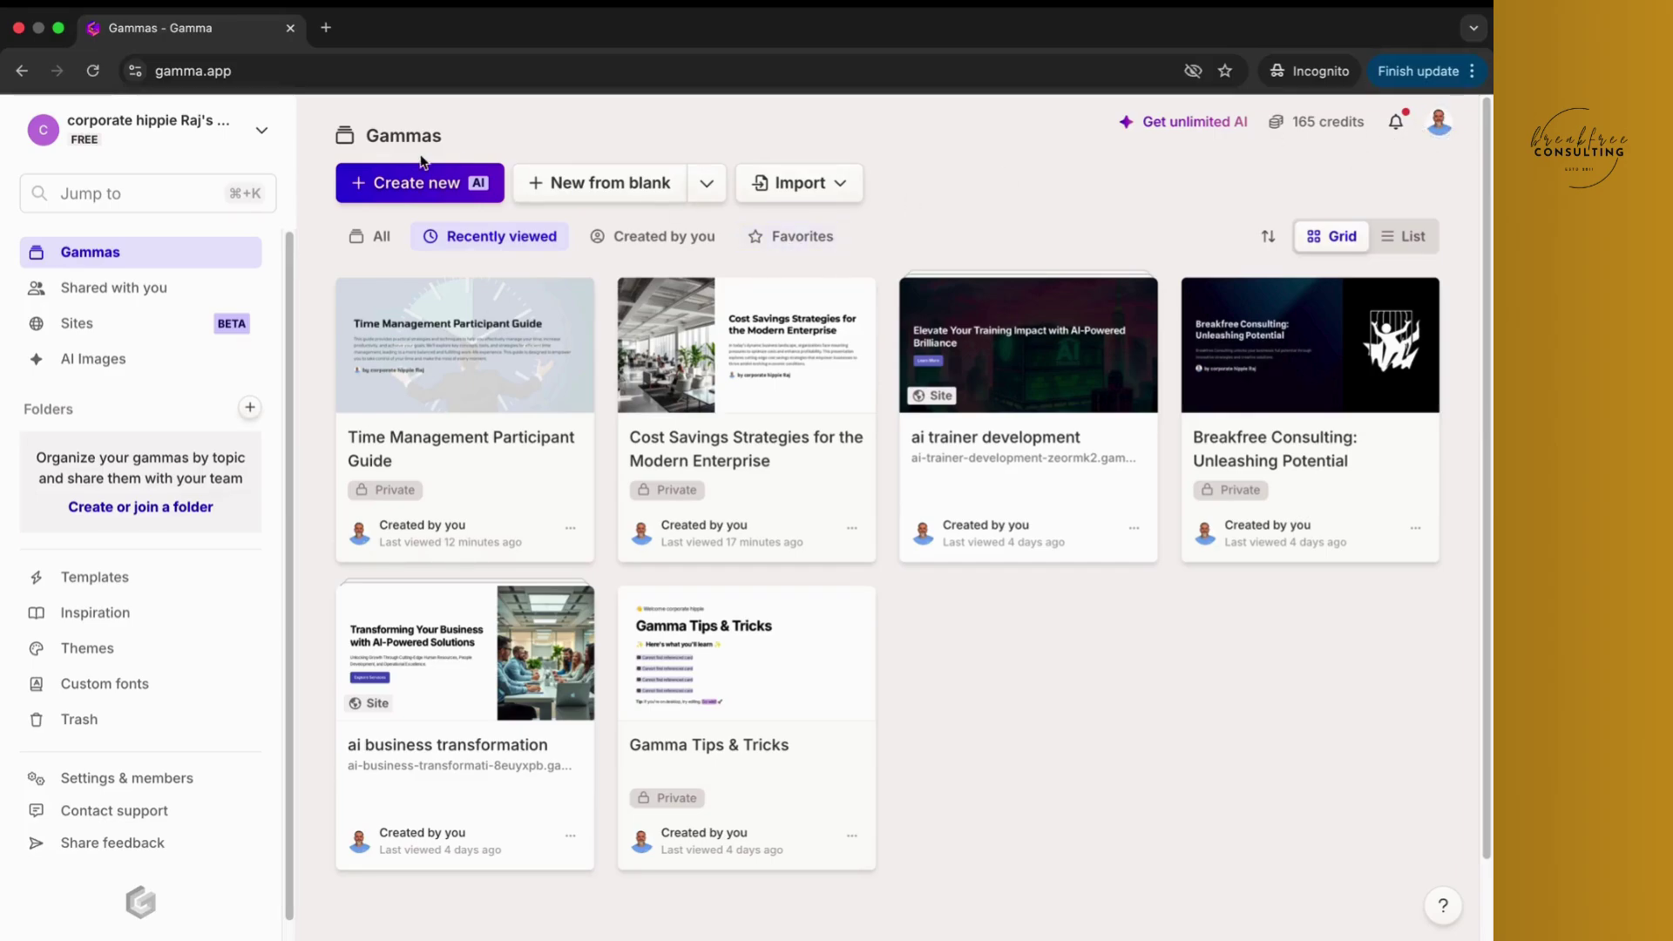
pyautogui.click(419, 184)
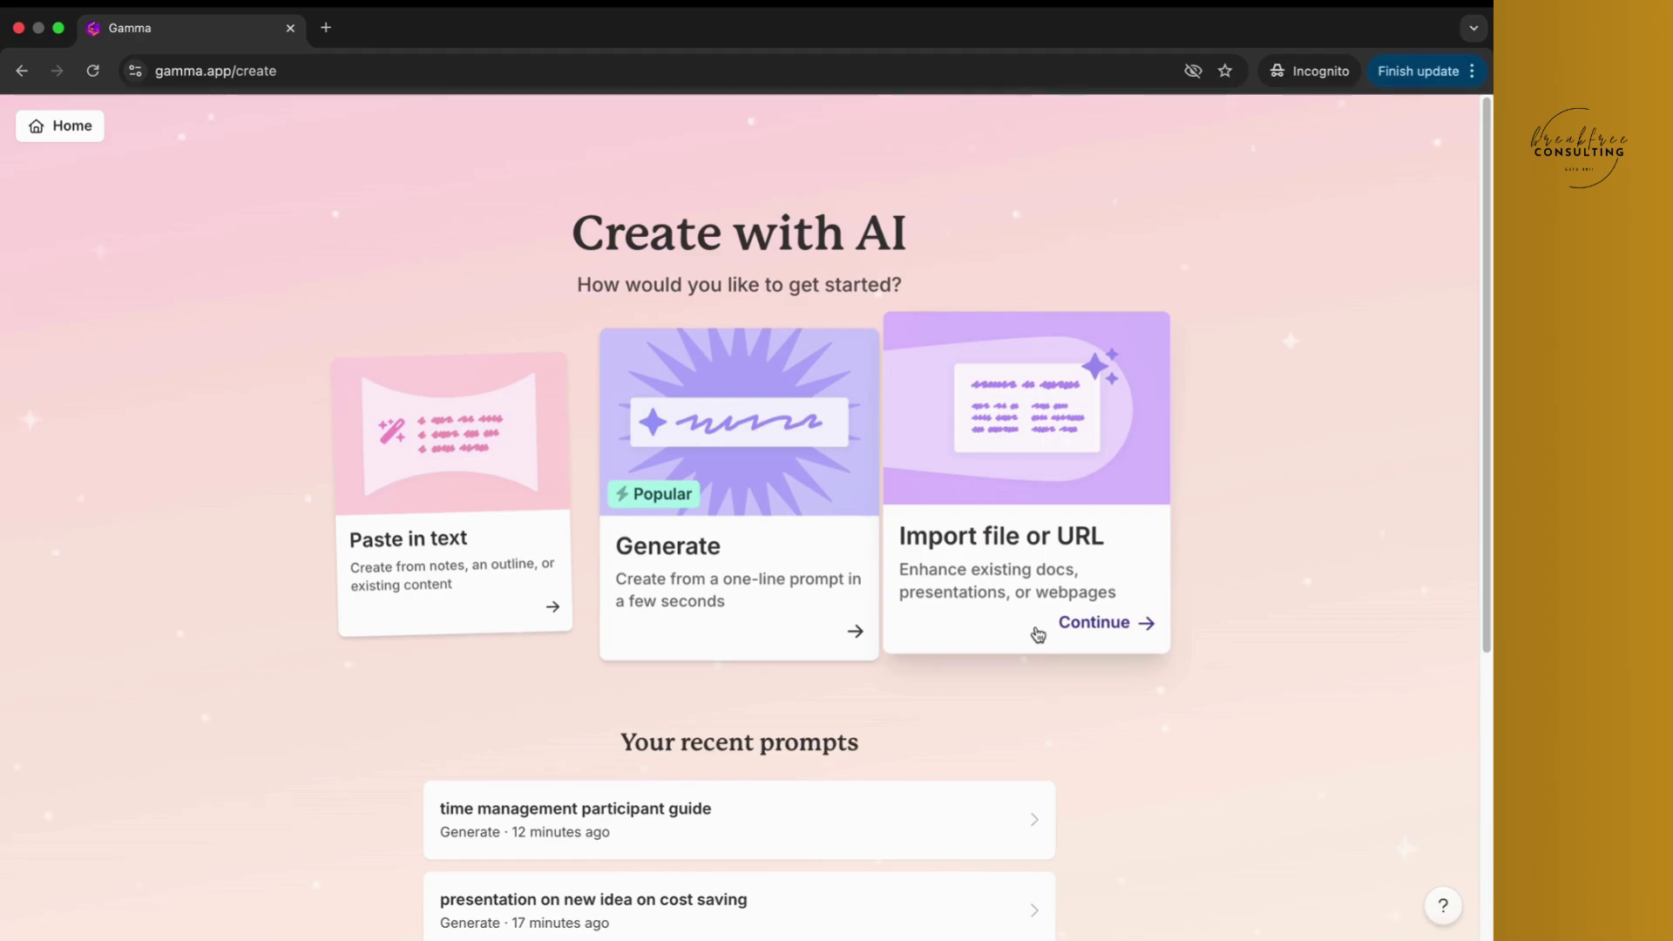
pyautogui.scroll(-2, 1038, 633)
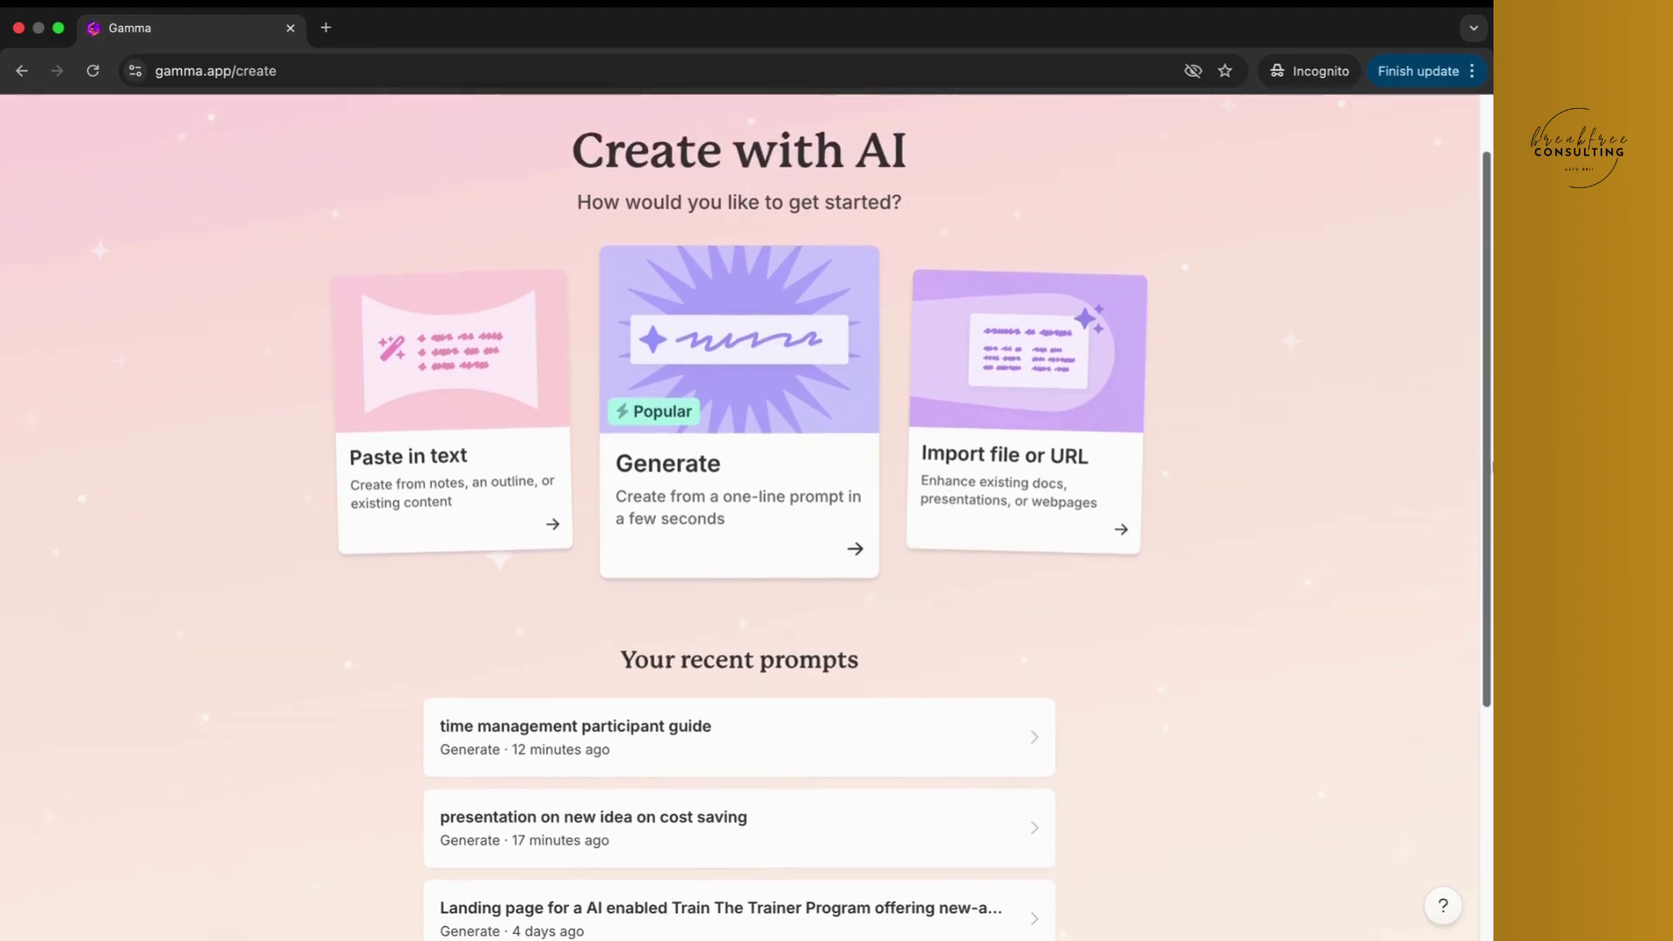
pyautogui.click(784, 365)
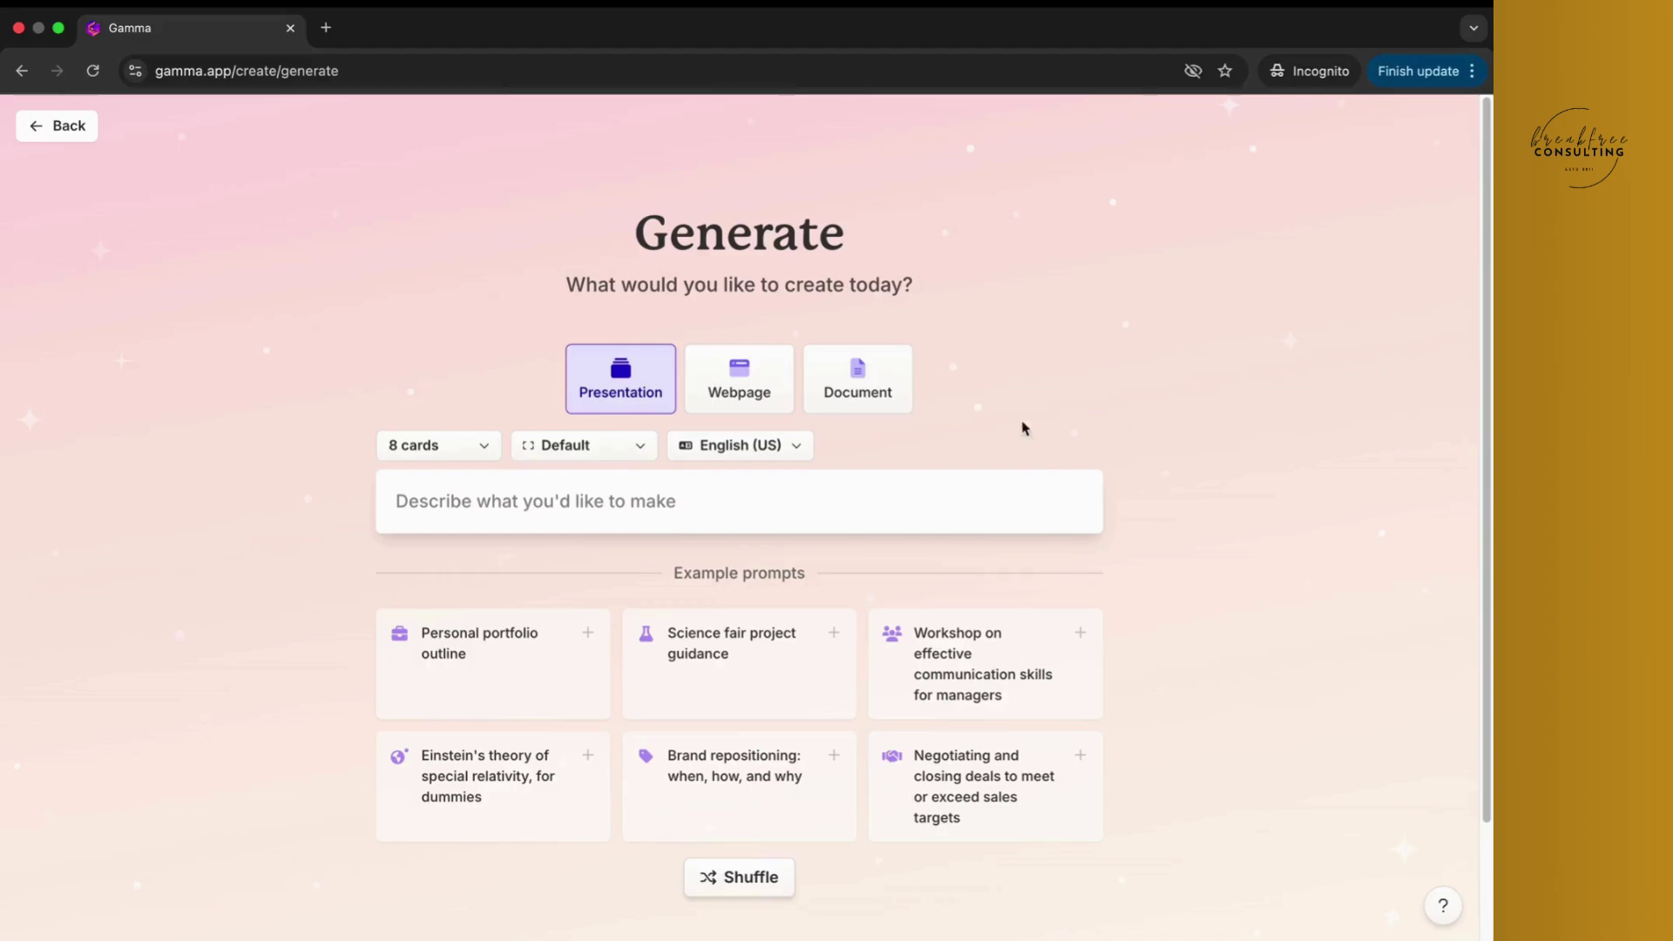
pyautogui.click(484, 447)
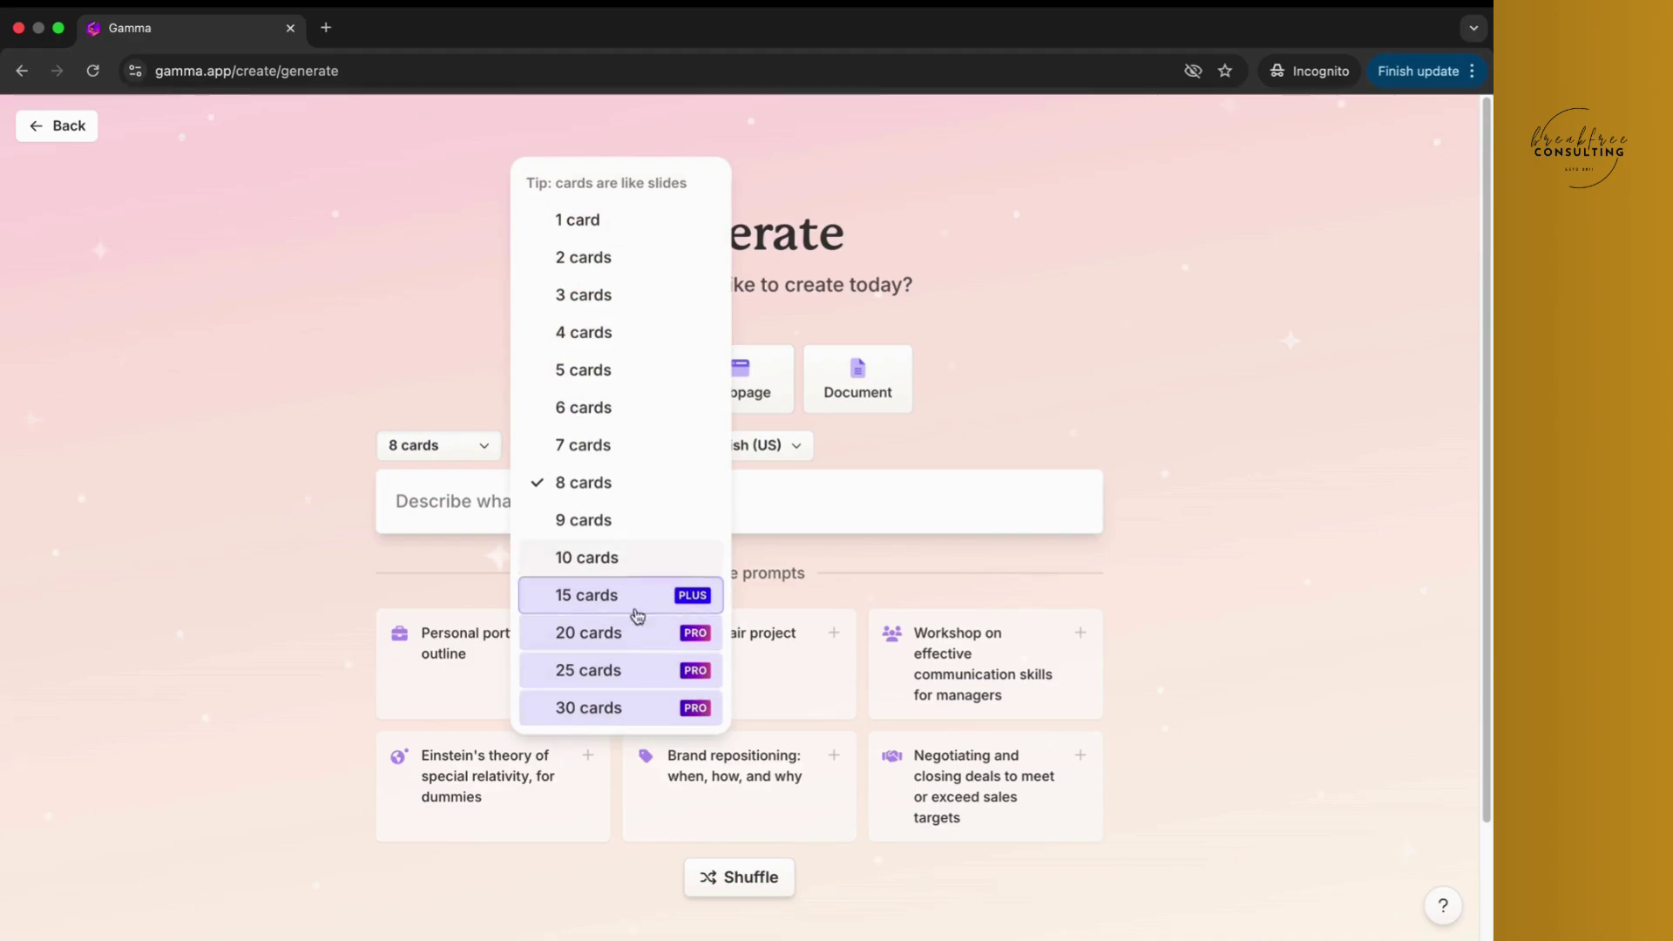
pyautogui.click(293, 536)
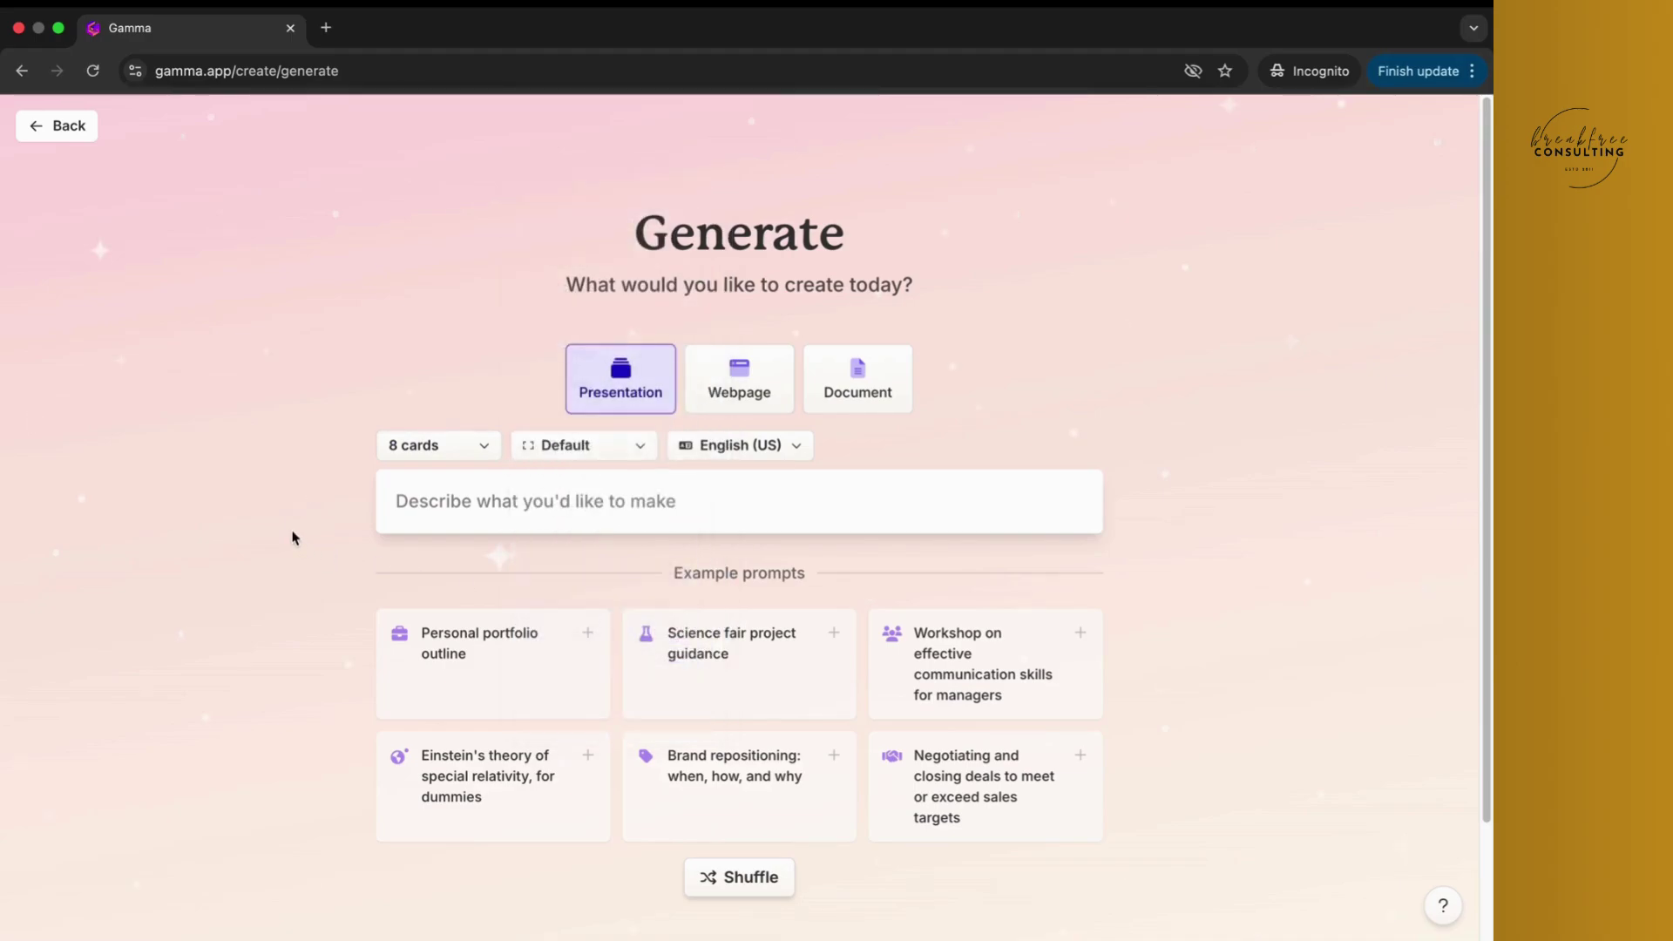
pyautogui.click(641, 451)
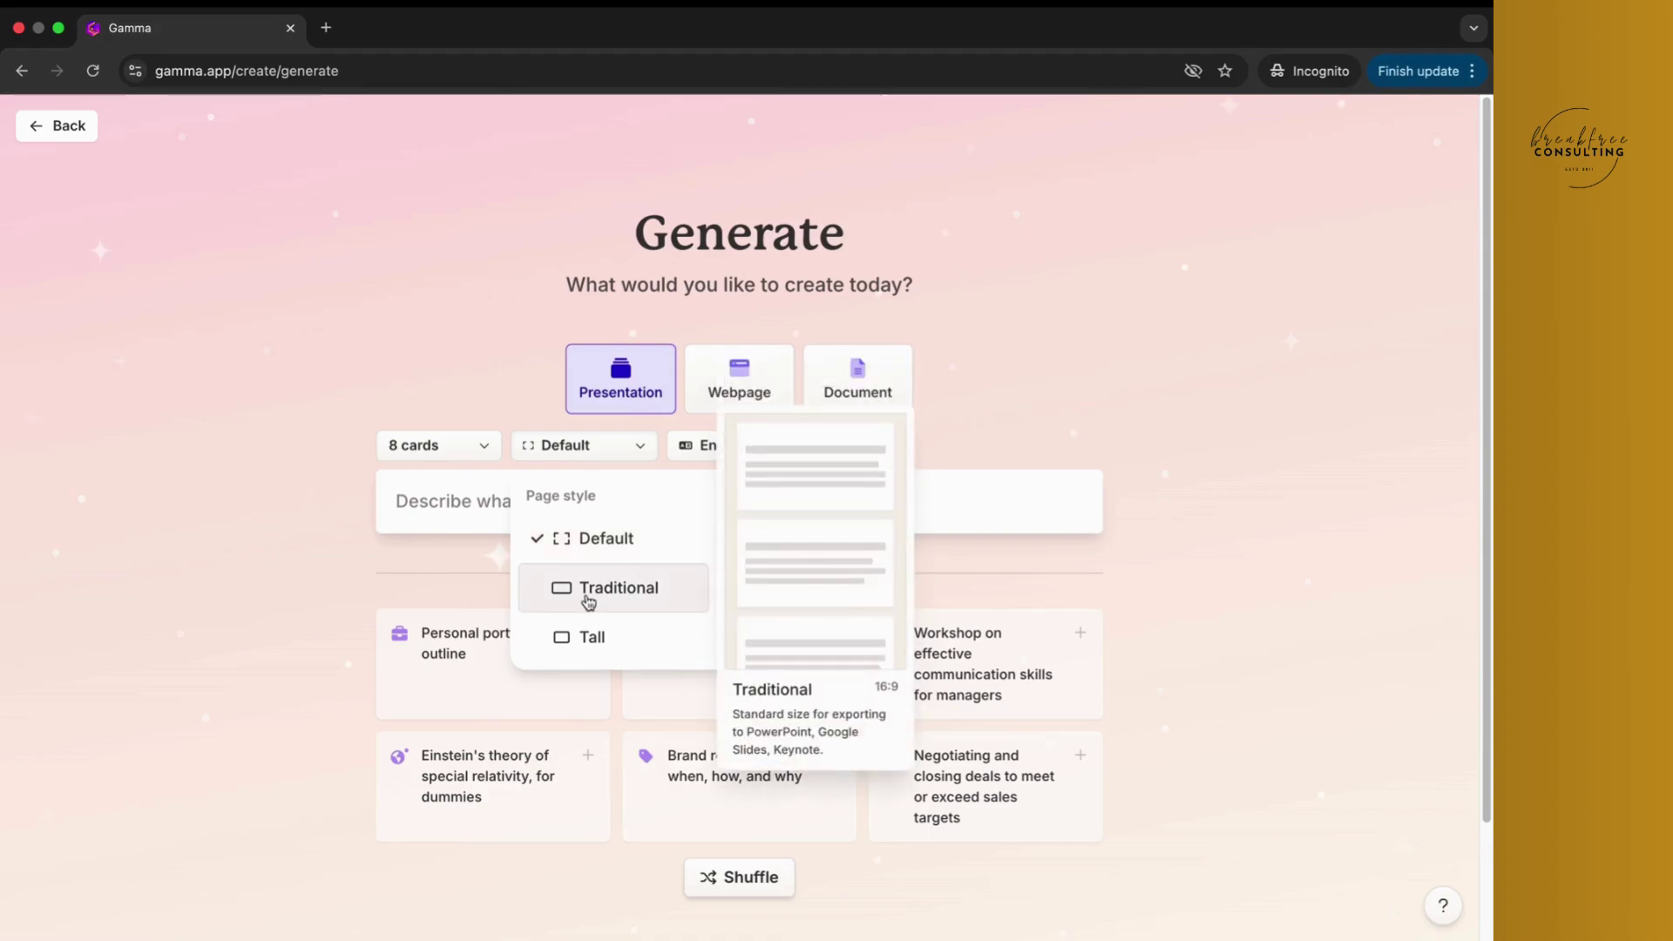
pyautogui.click(645, 549)
pyautogui.click(798, 445)
pyautogui.click(1093, 373)
pyautogui.click(494, 499)
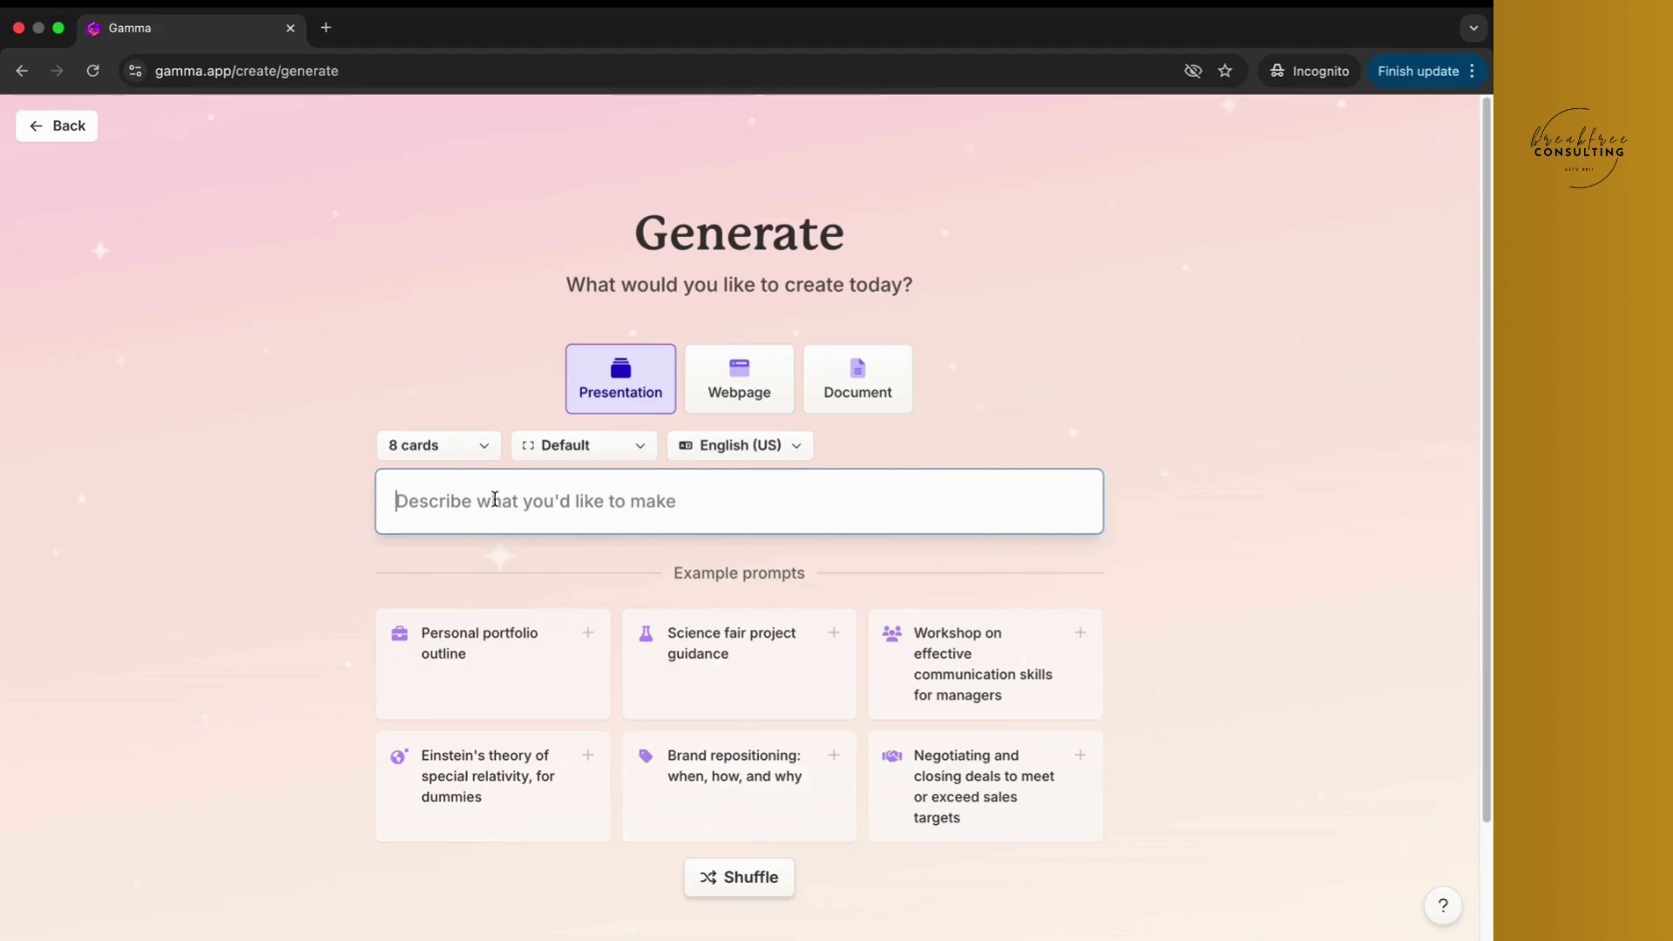
# Step: Enter the prompt 'design thinking workshop for 4 hours', correcting its typos, and generate the outline
pyautogui.write('design')
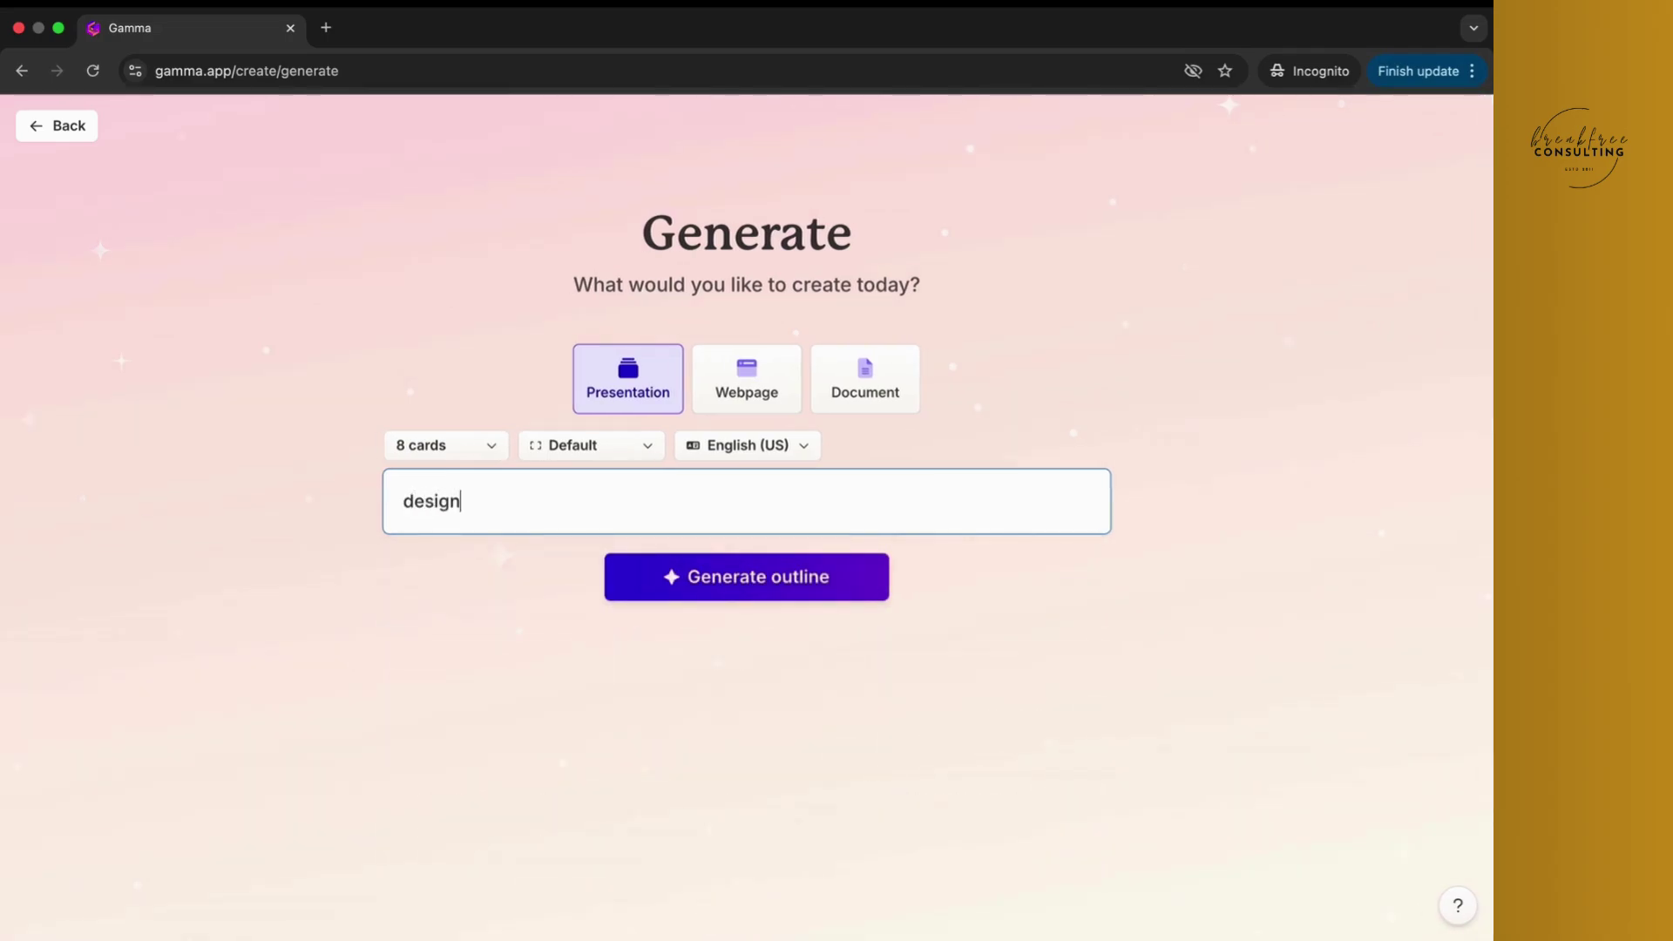
pyautogui.write(' thiniing')
pyautogui.rightClick(496, 498)
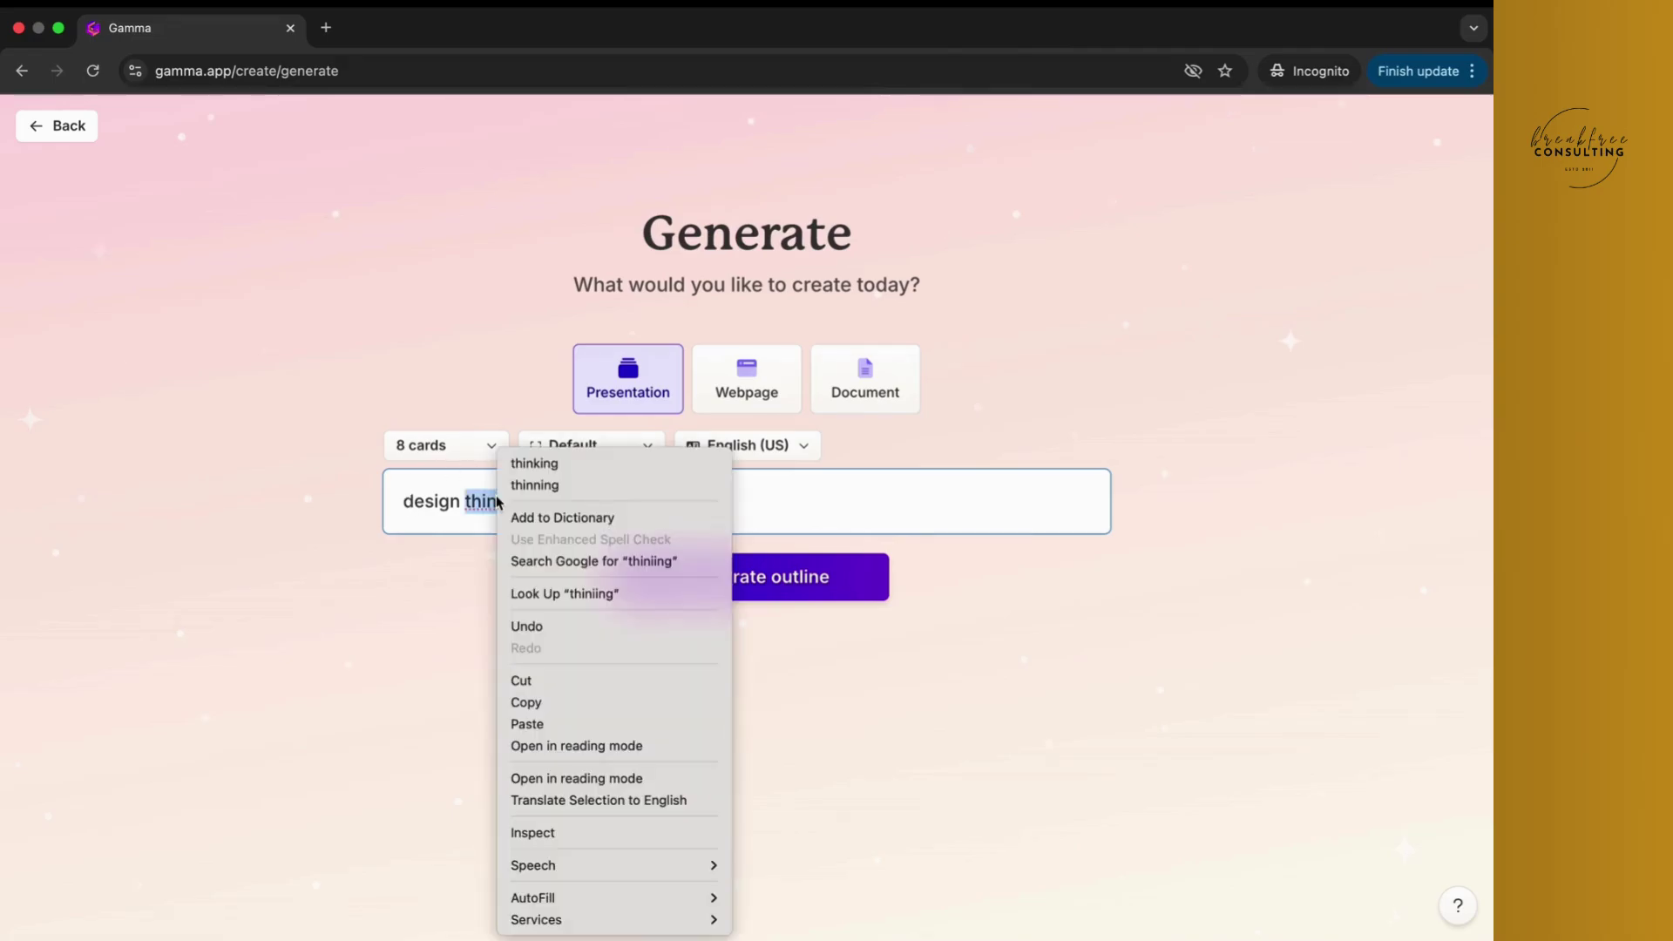
pyautogui.click(557, 464)
pyautogui.write('wo')
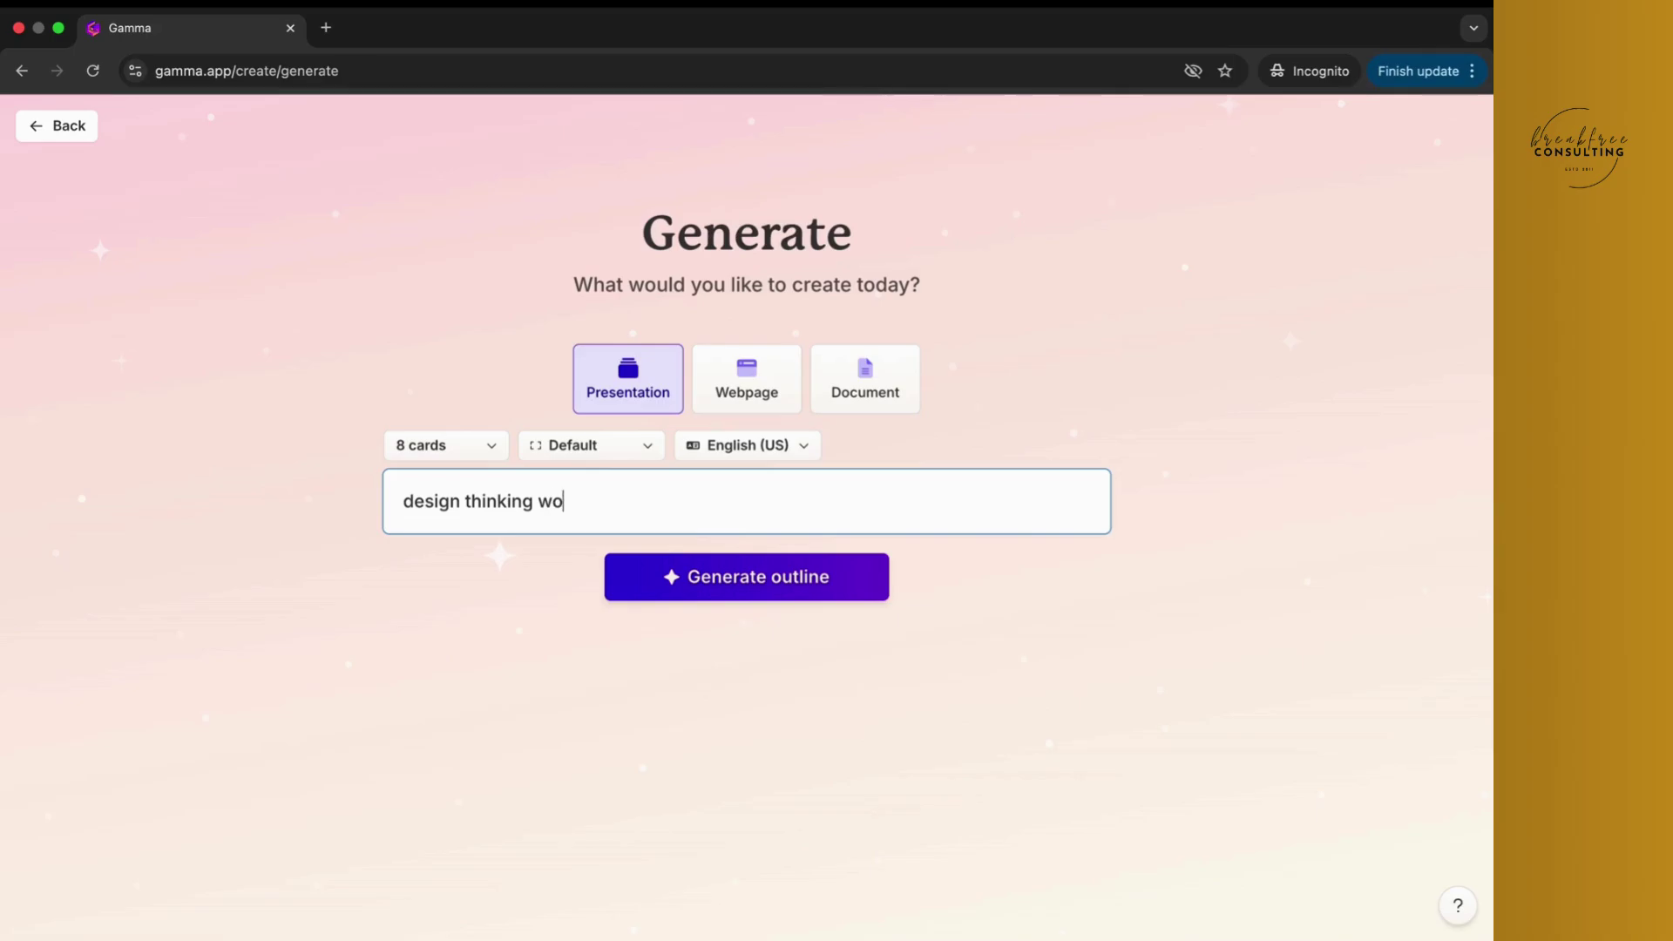
pyautogui.write('rkshop for 4 hours')
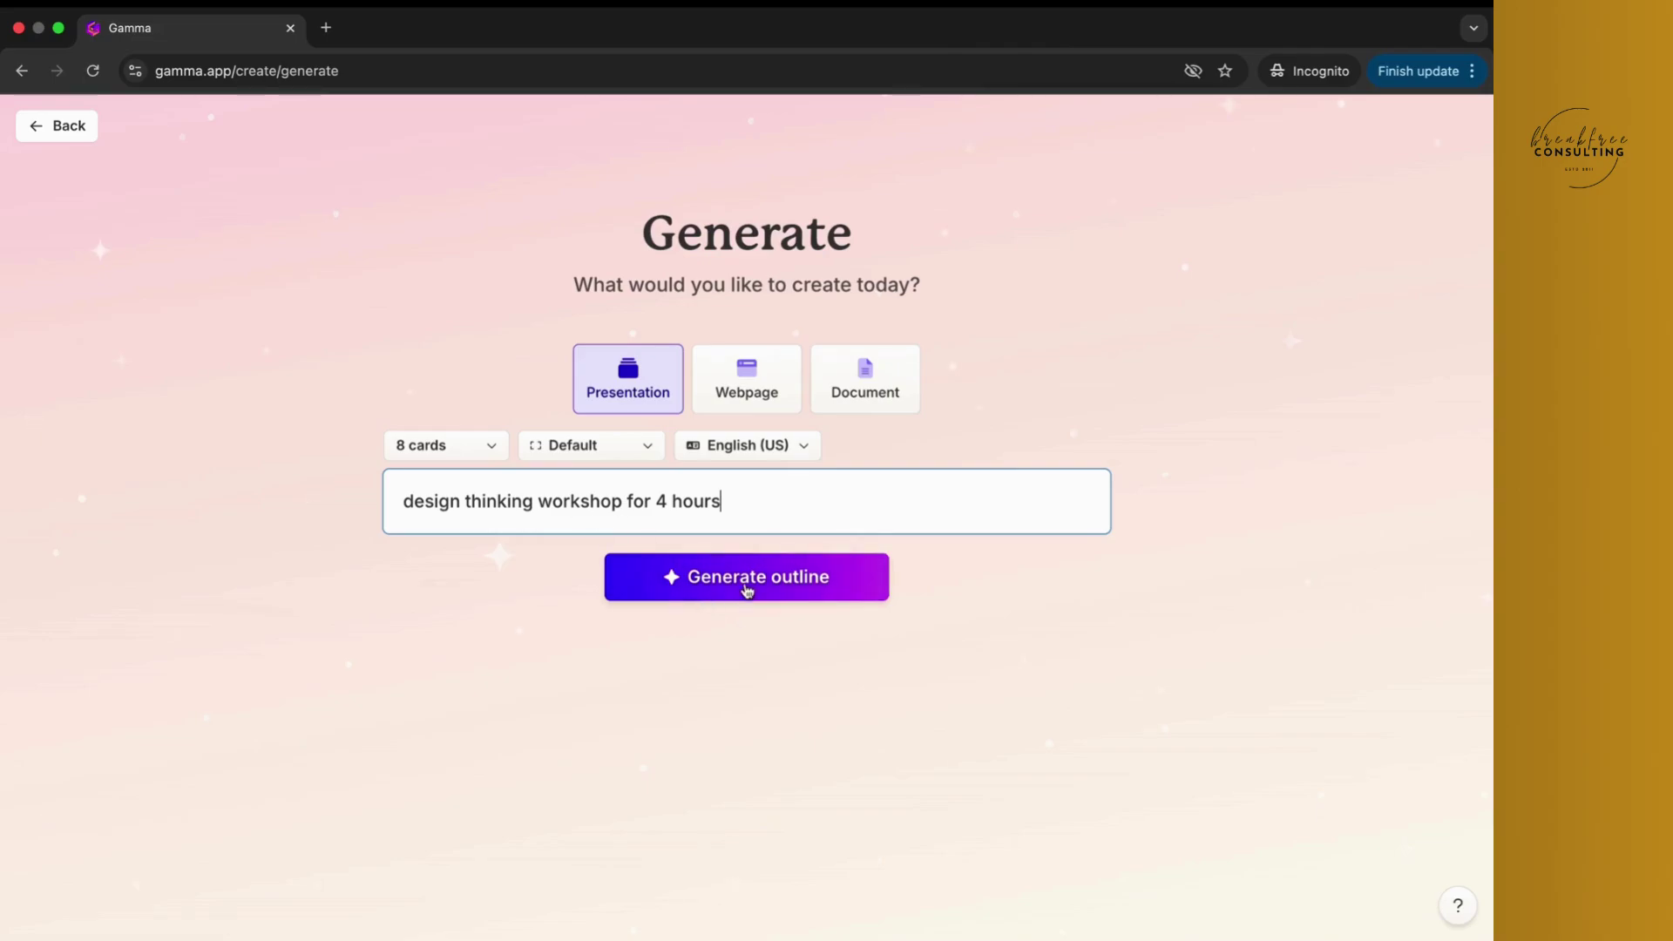
pyautogui.click(756, 587)
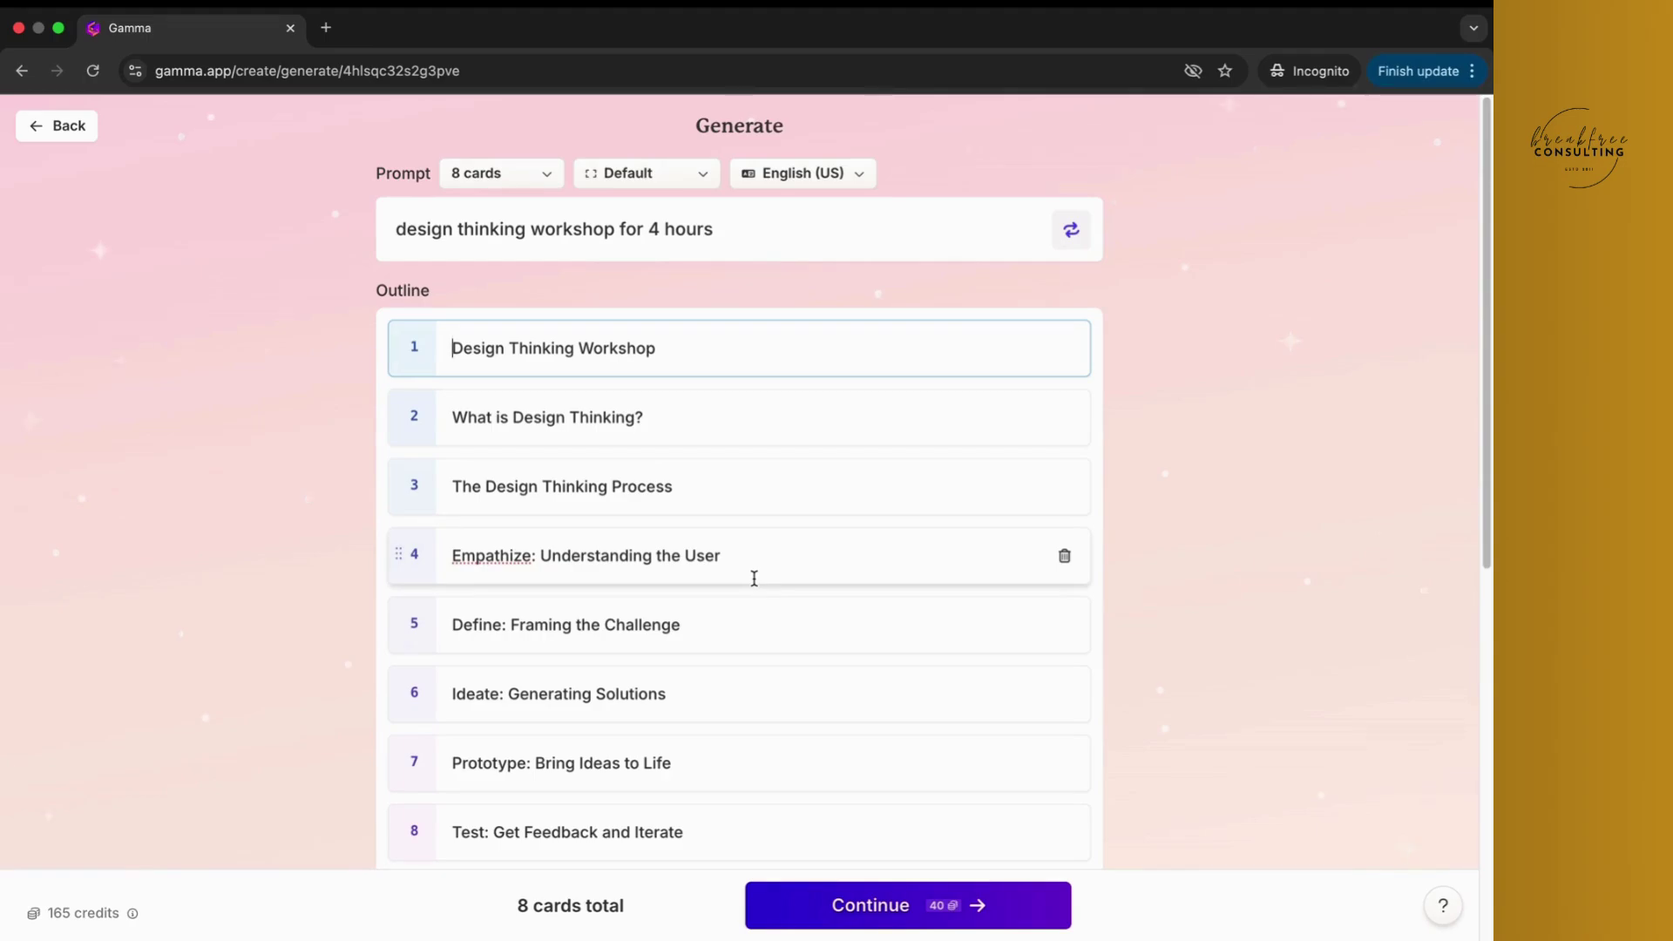
# Step: Review the 8-card outline, adding then deleting a ninth card, and check its Medium text and Flux Fast image settings
pyautogui.scroll(-1, 1490, 403)
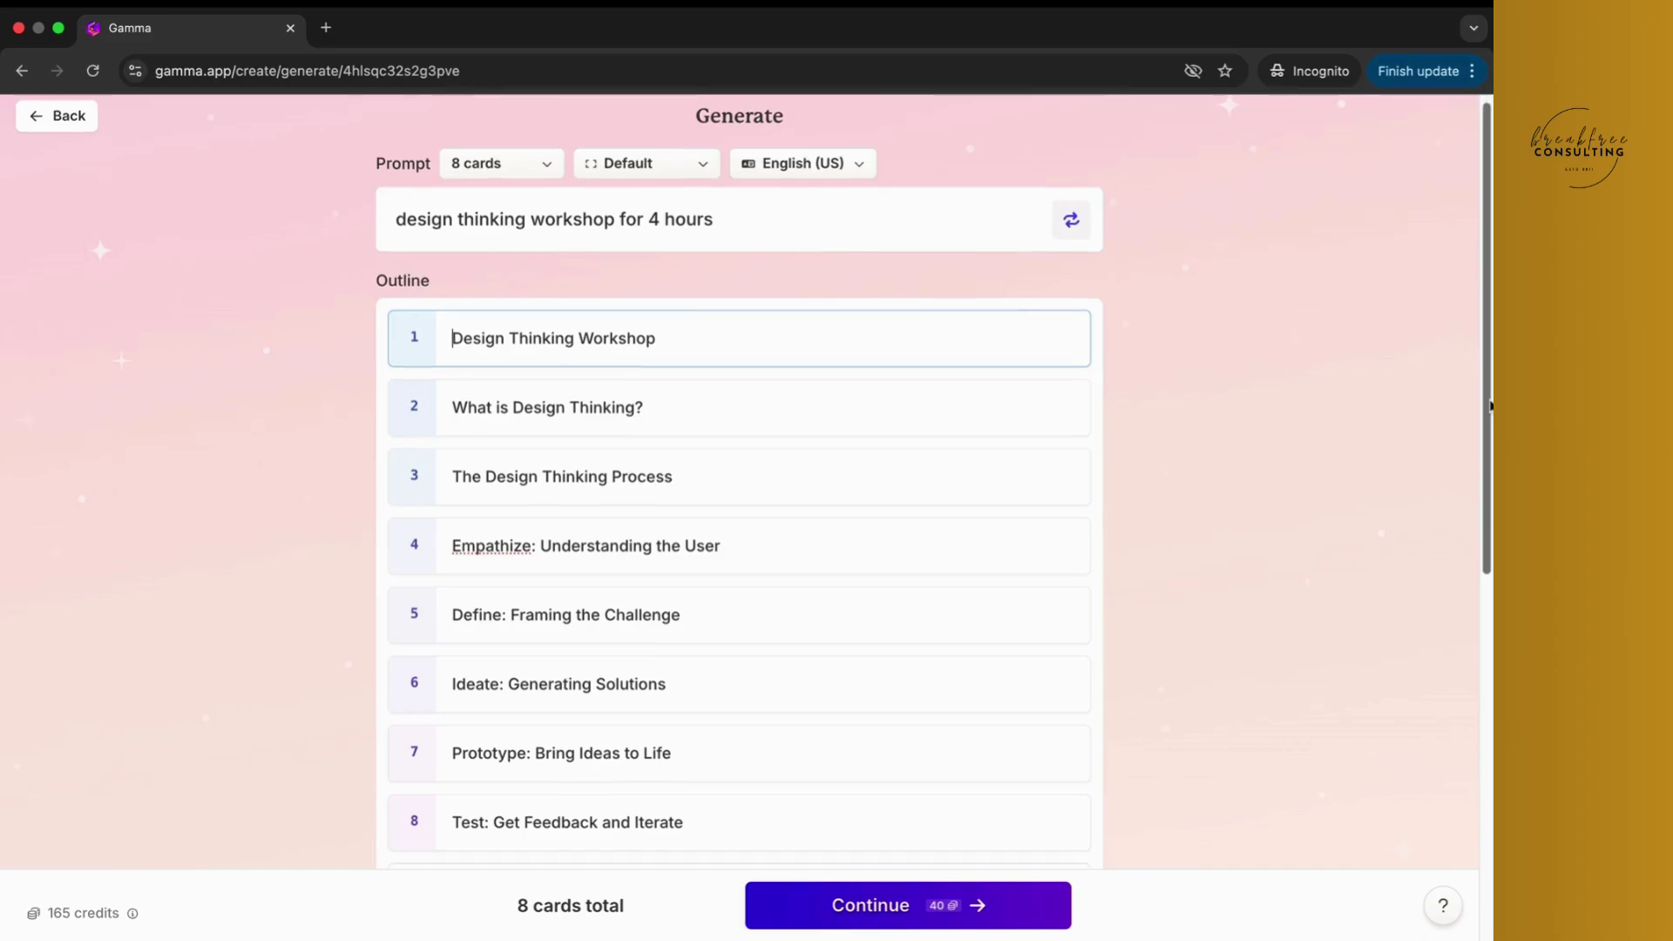
pyautogui.scroll(-3, 1490, 402)
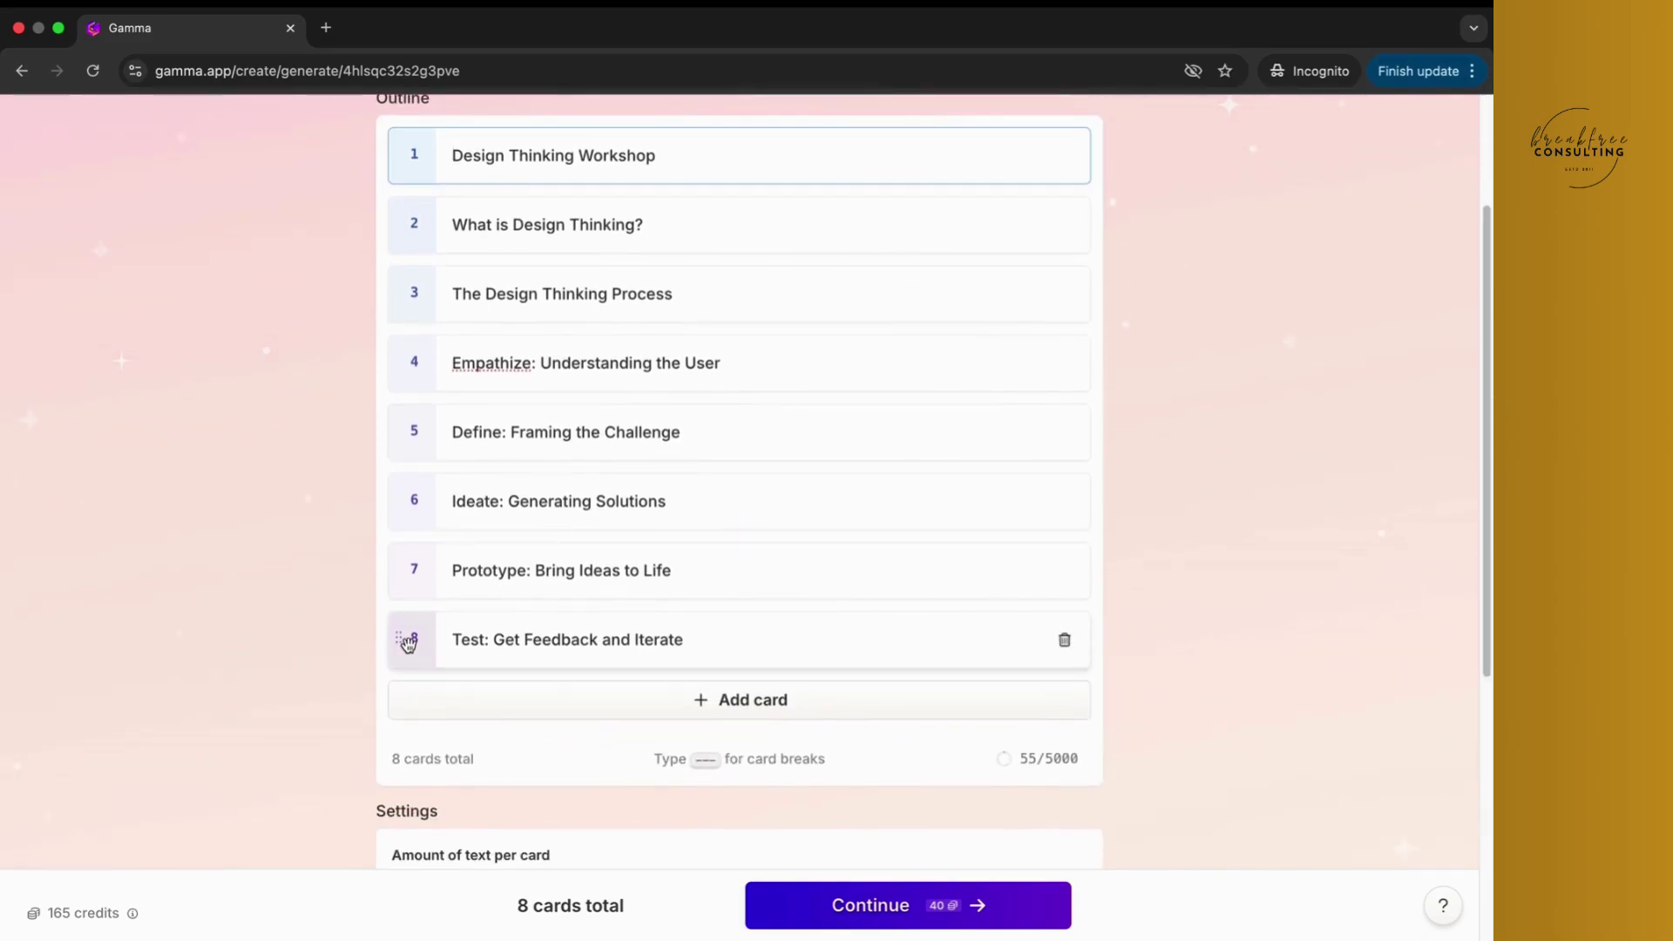
pyautogui.click(751, 707)
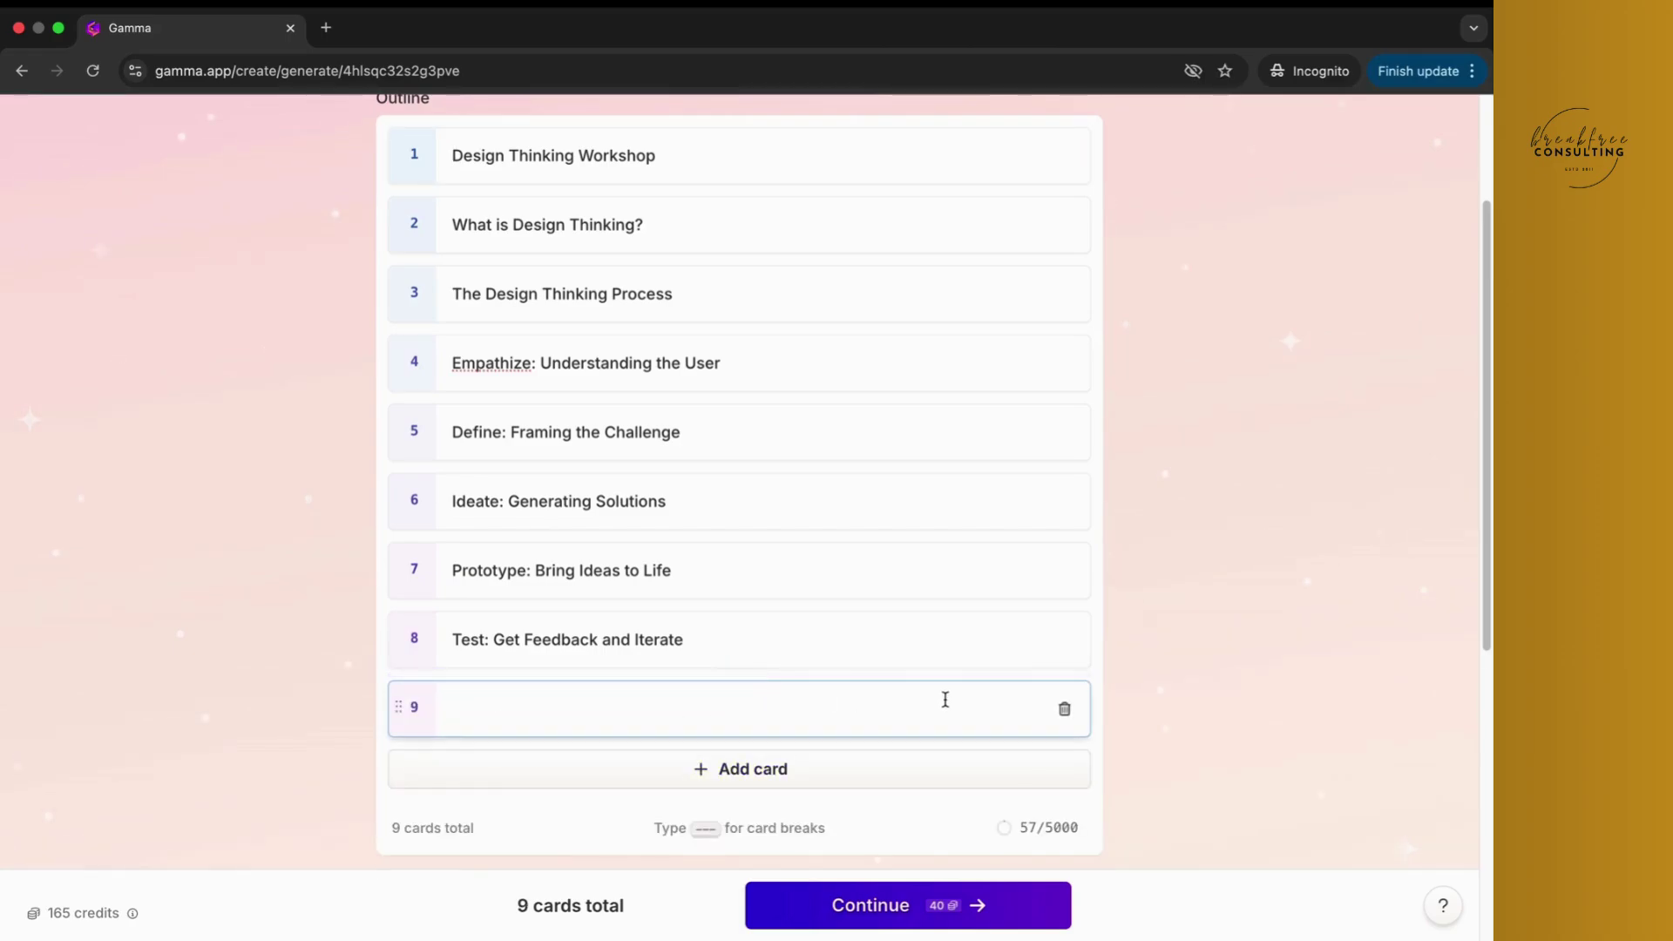
pyautogui.click(1064, 709)
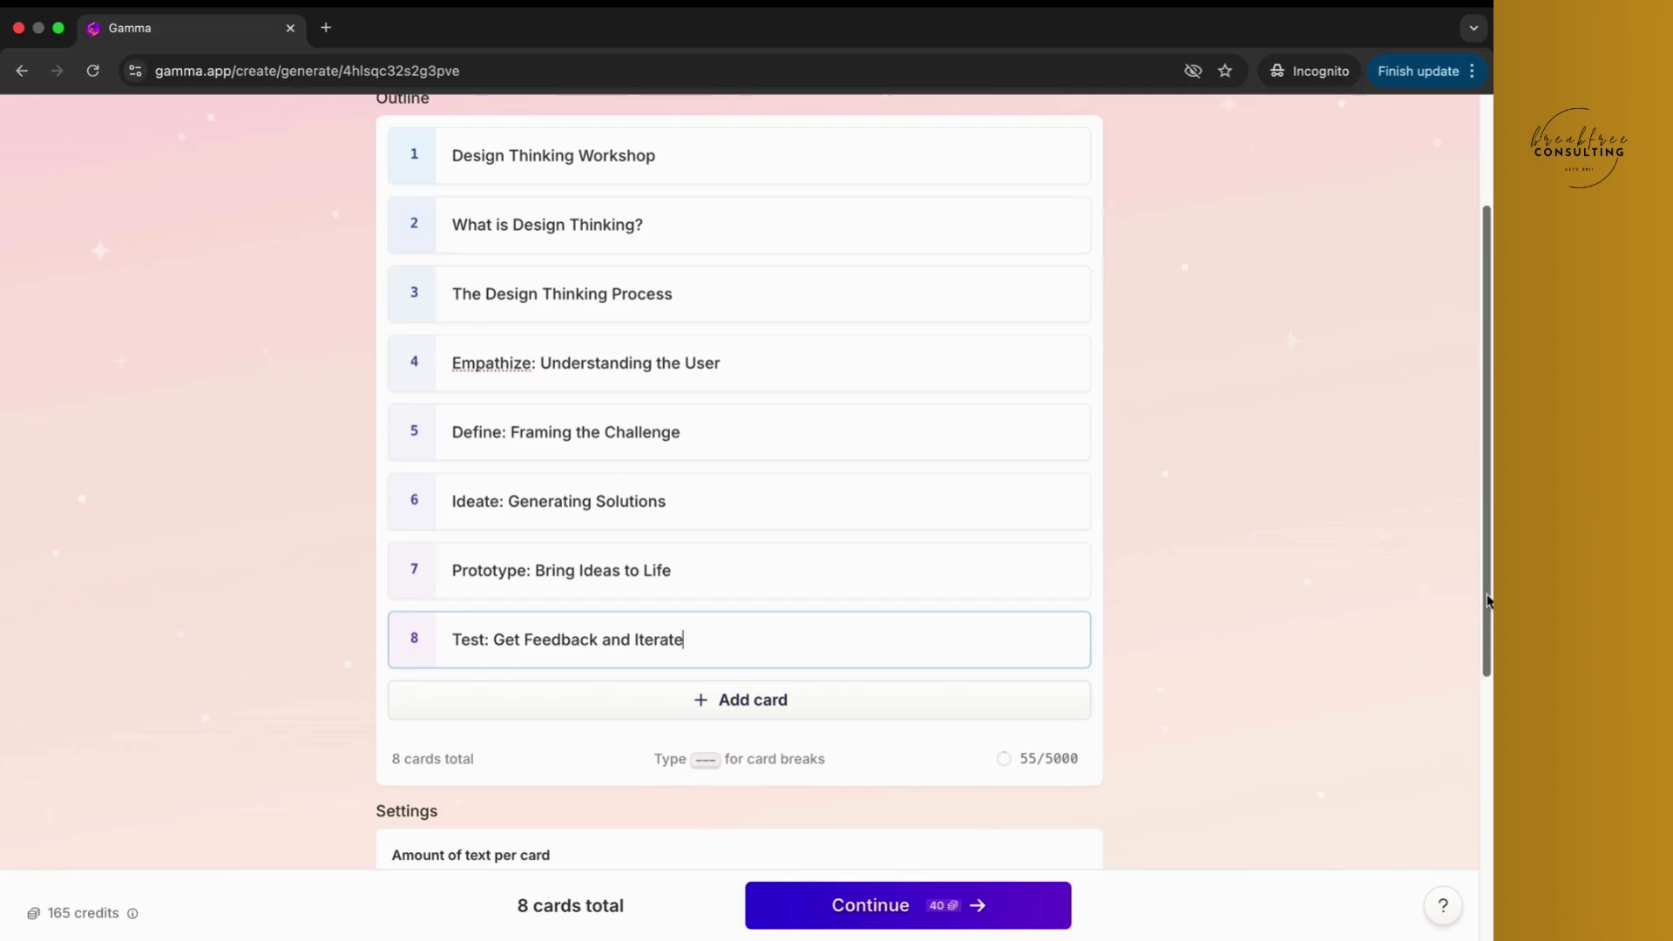
pyautogui.scroll(-4, 1488, 601)
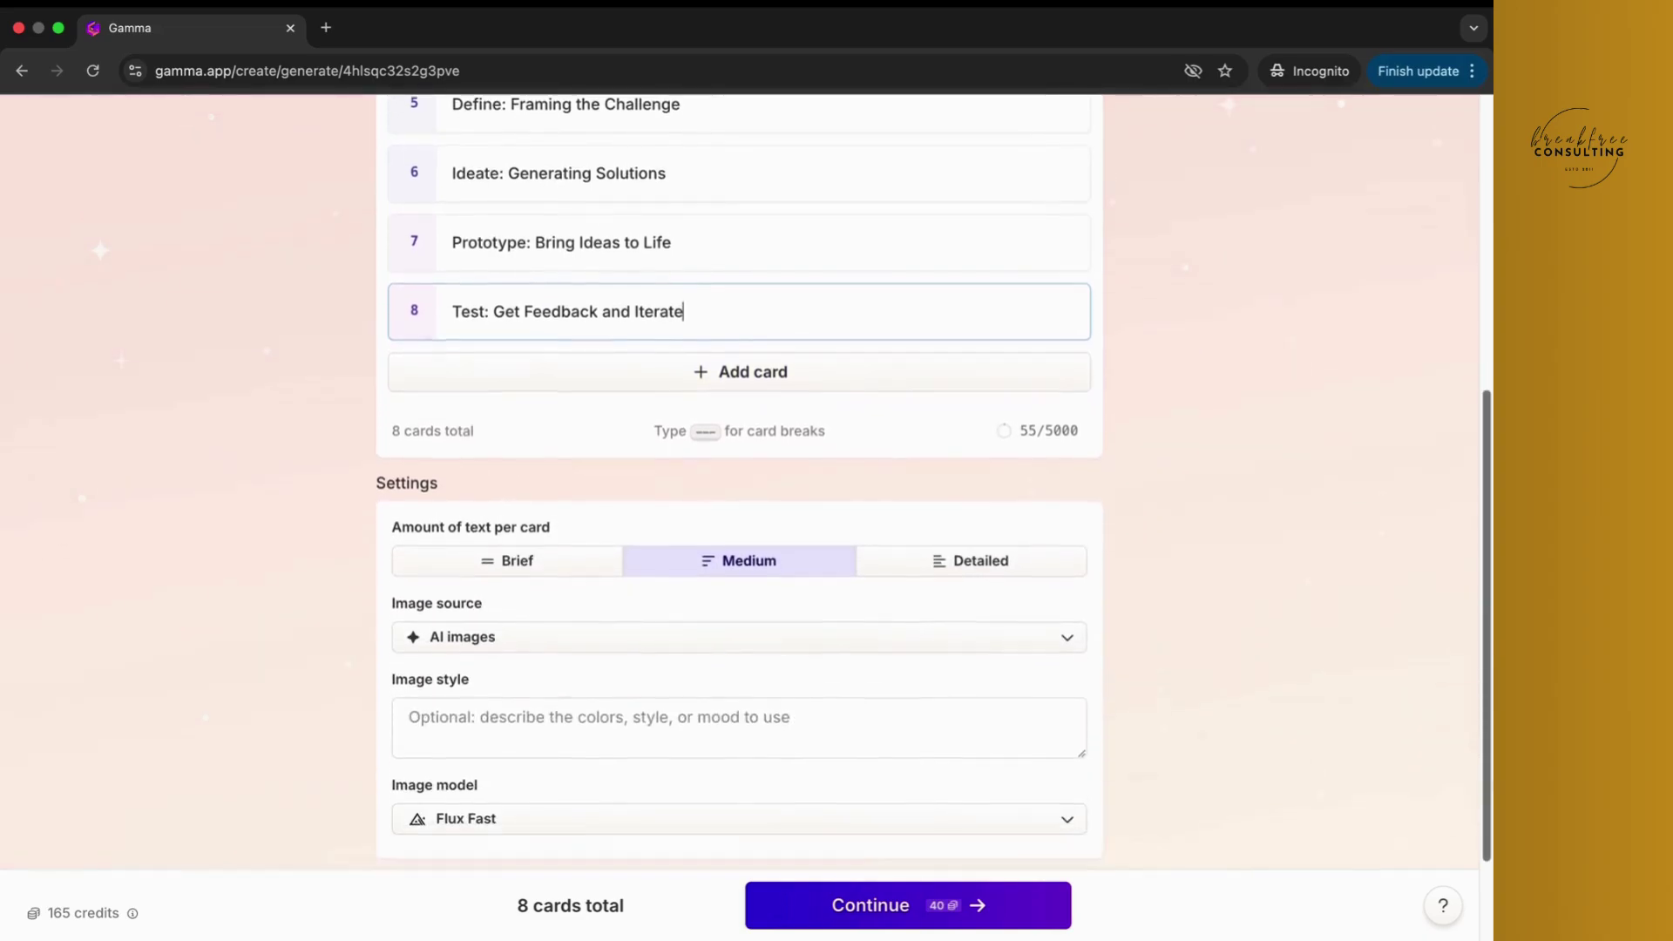
pyautogui.scroll(-2, 740, 479)
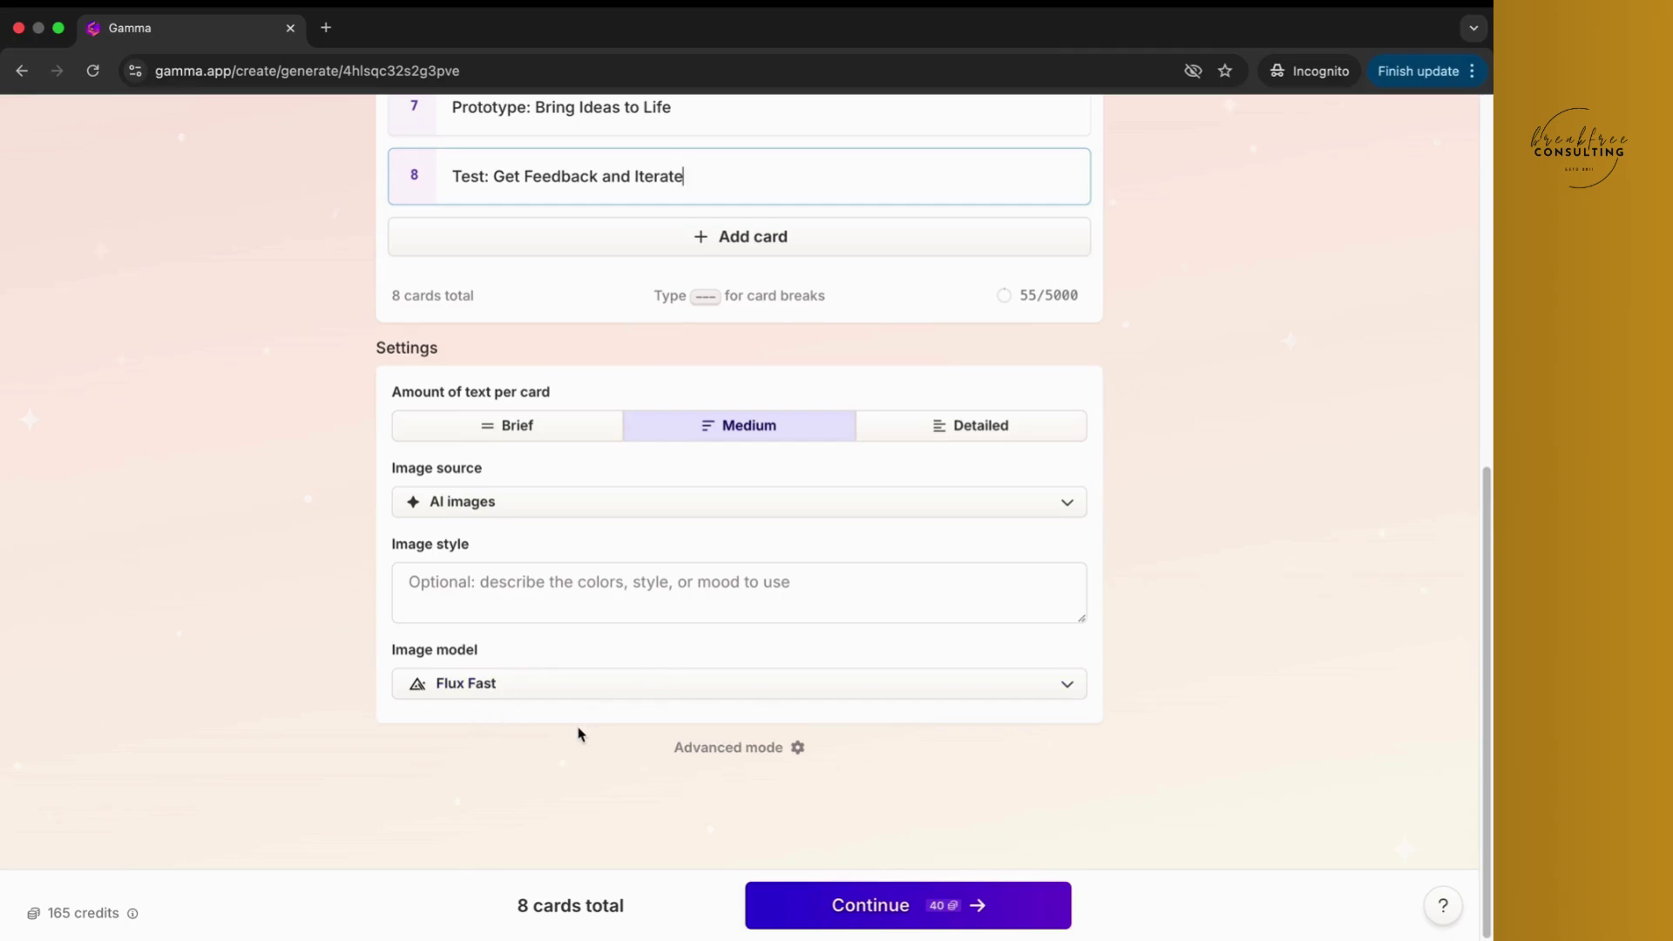
pyautogui.click(863, 908)
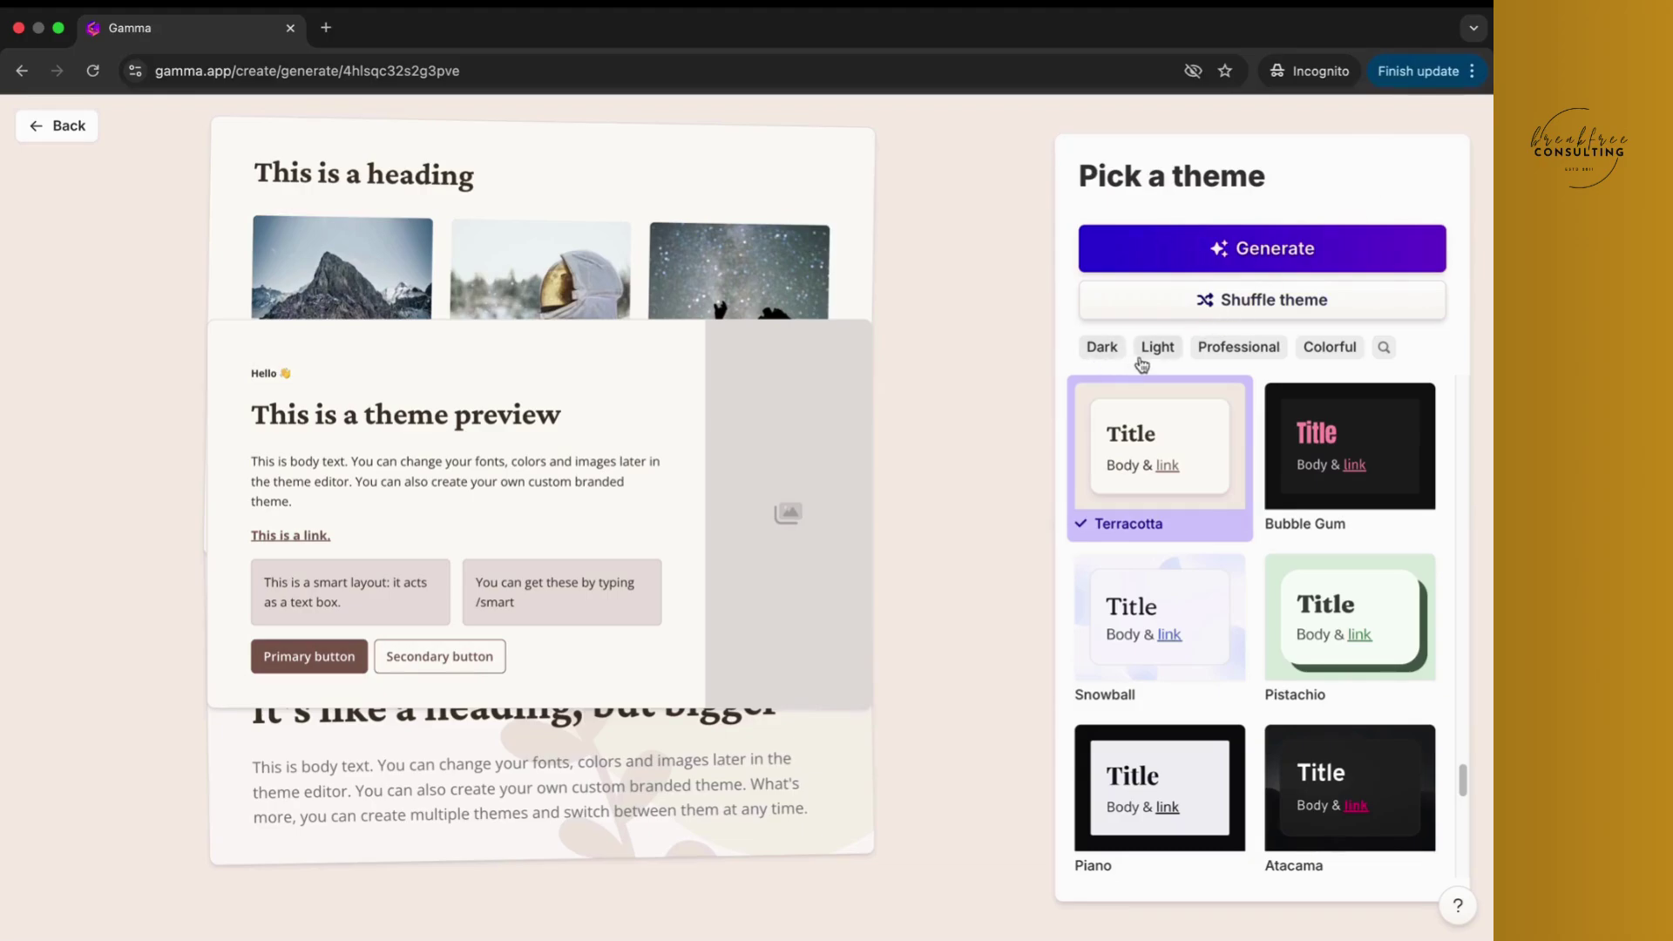
# Step: Pick Basic Light from the Professional themes and generate the 8-card deck
pyautogui.click(1247, 360)
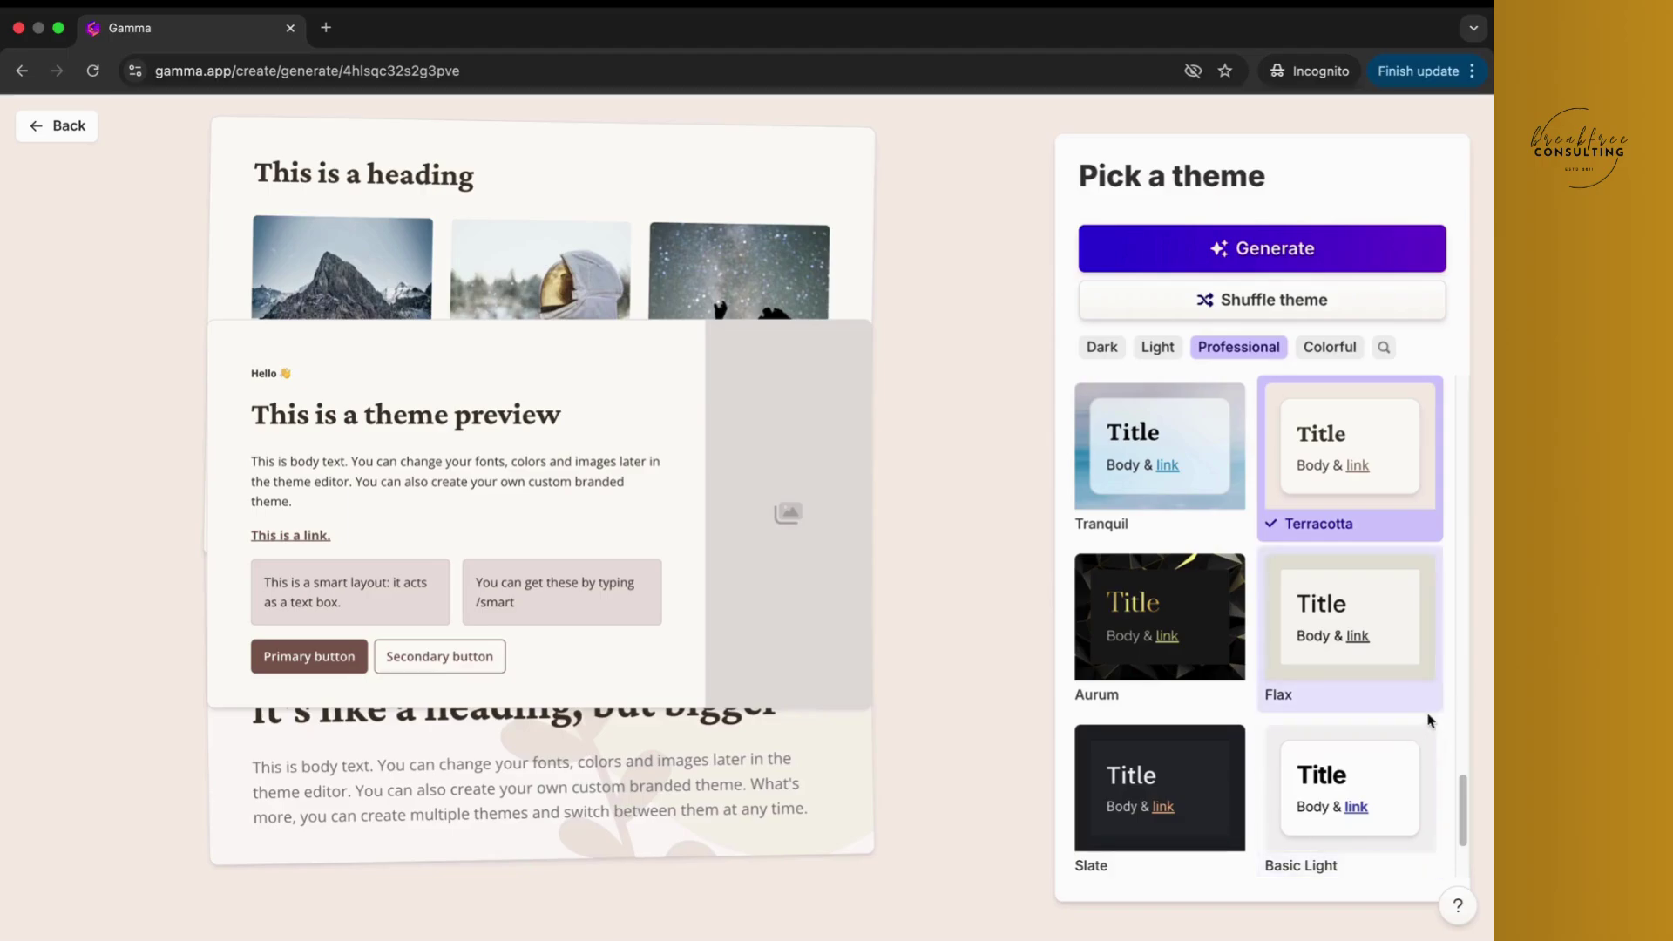
pyautogui.click(1426, 734)
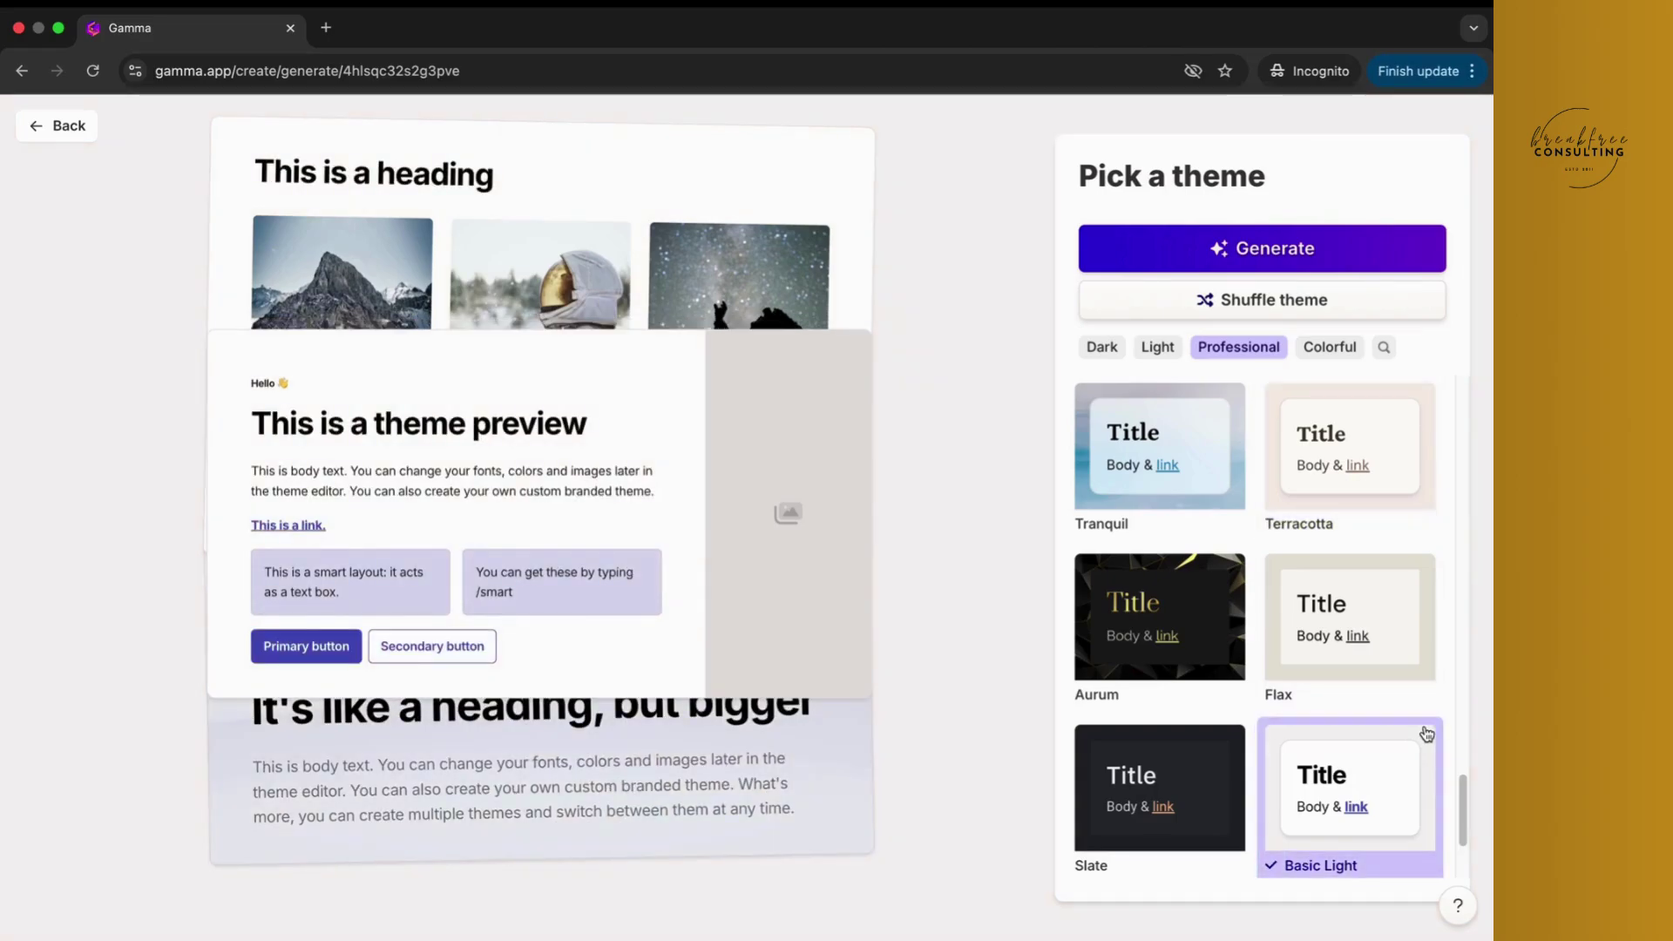
pyautogui.click(1265, 252)
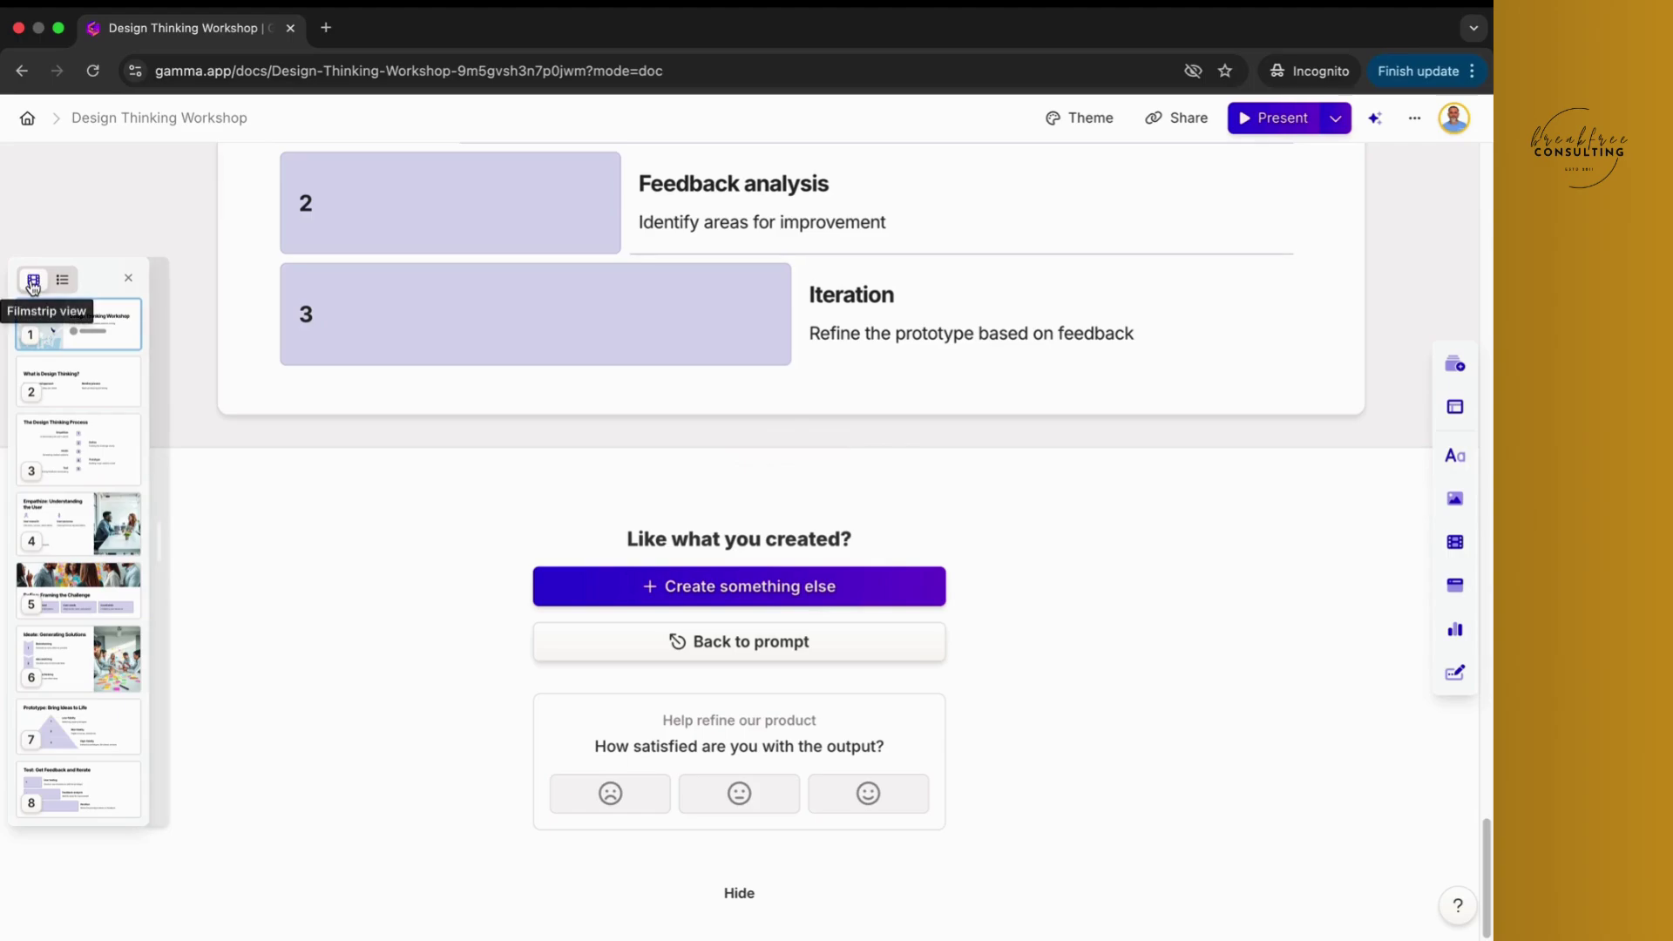
# Step: Switch the card sidebar to list view and back to thumbnails, then return to the title card
pyautogui.click(62, 280)
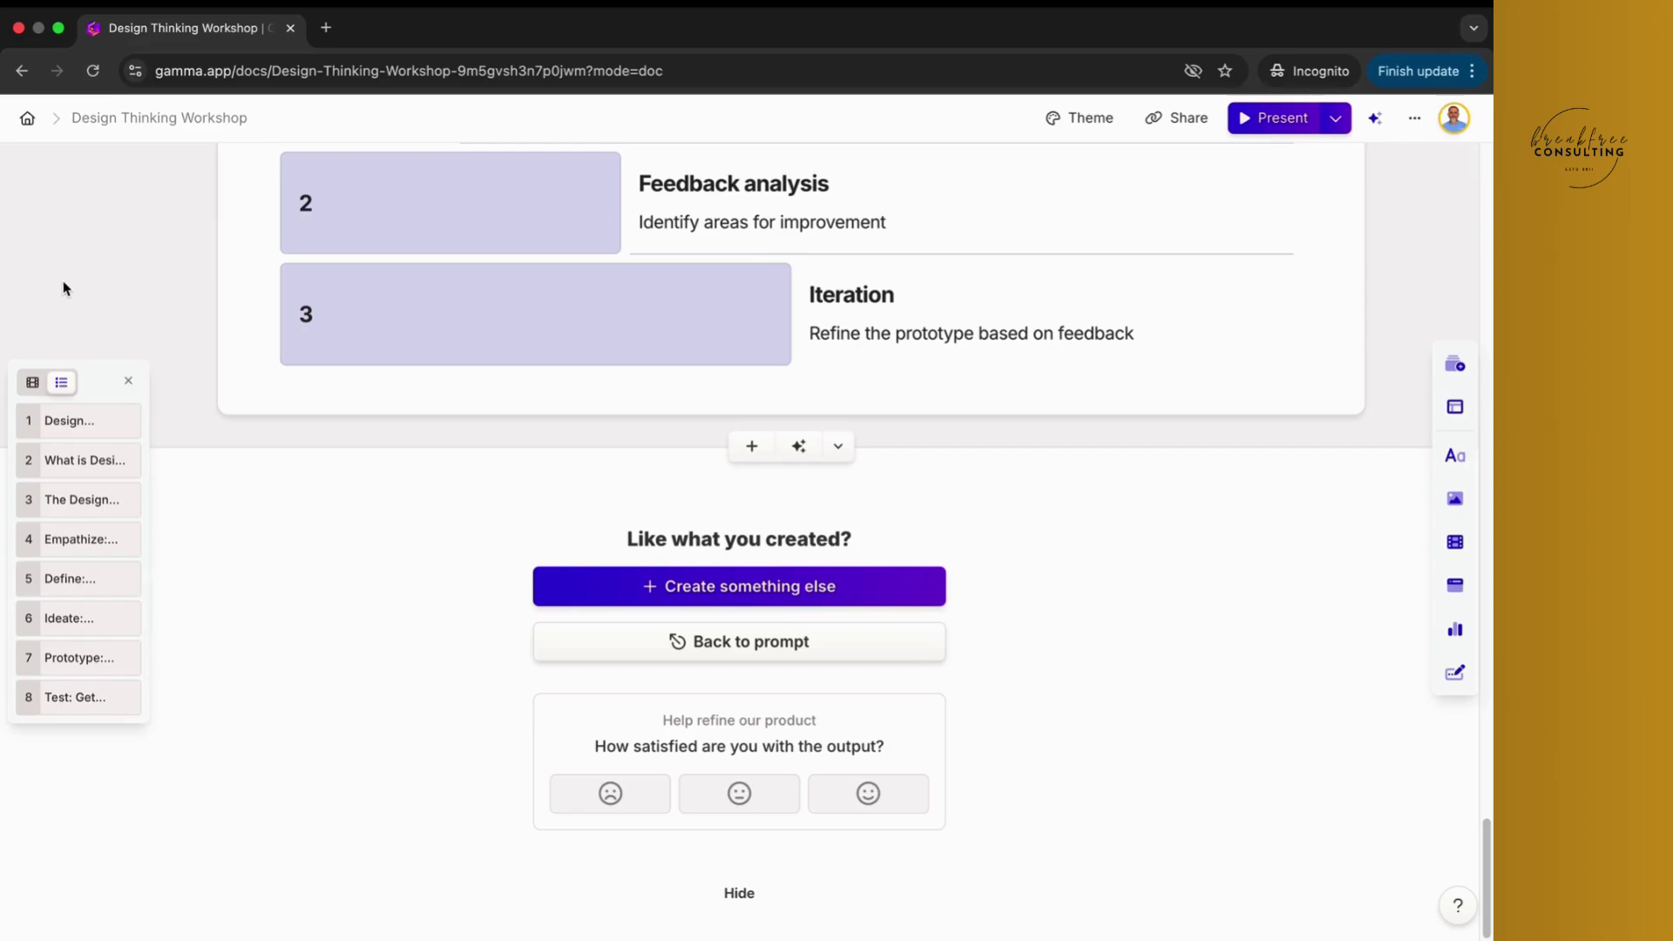
pyautogui.click(32, 382)
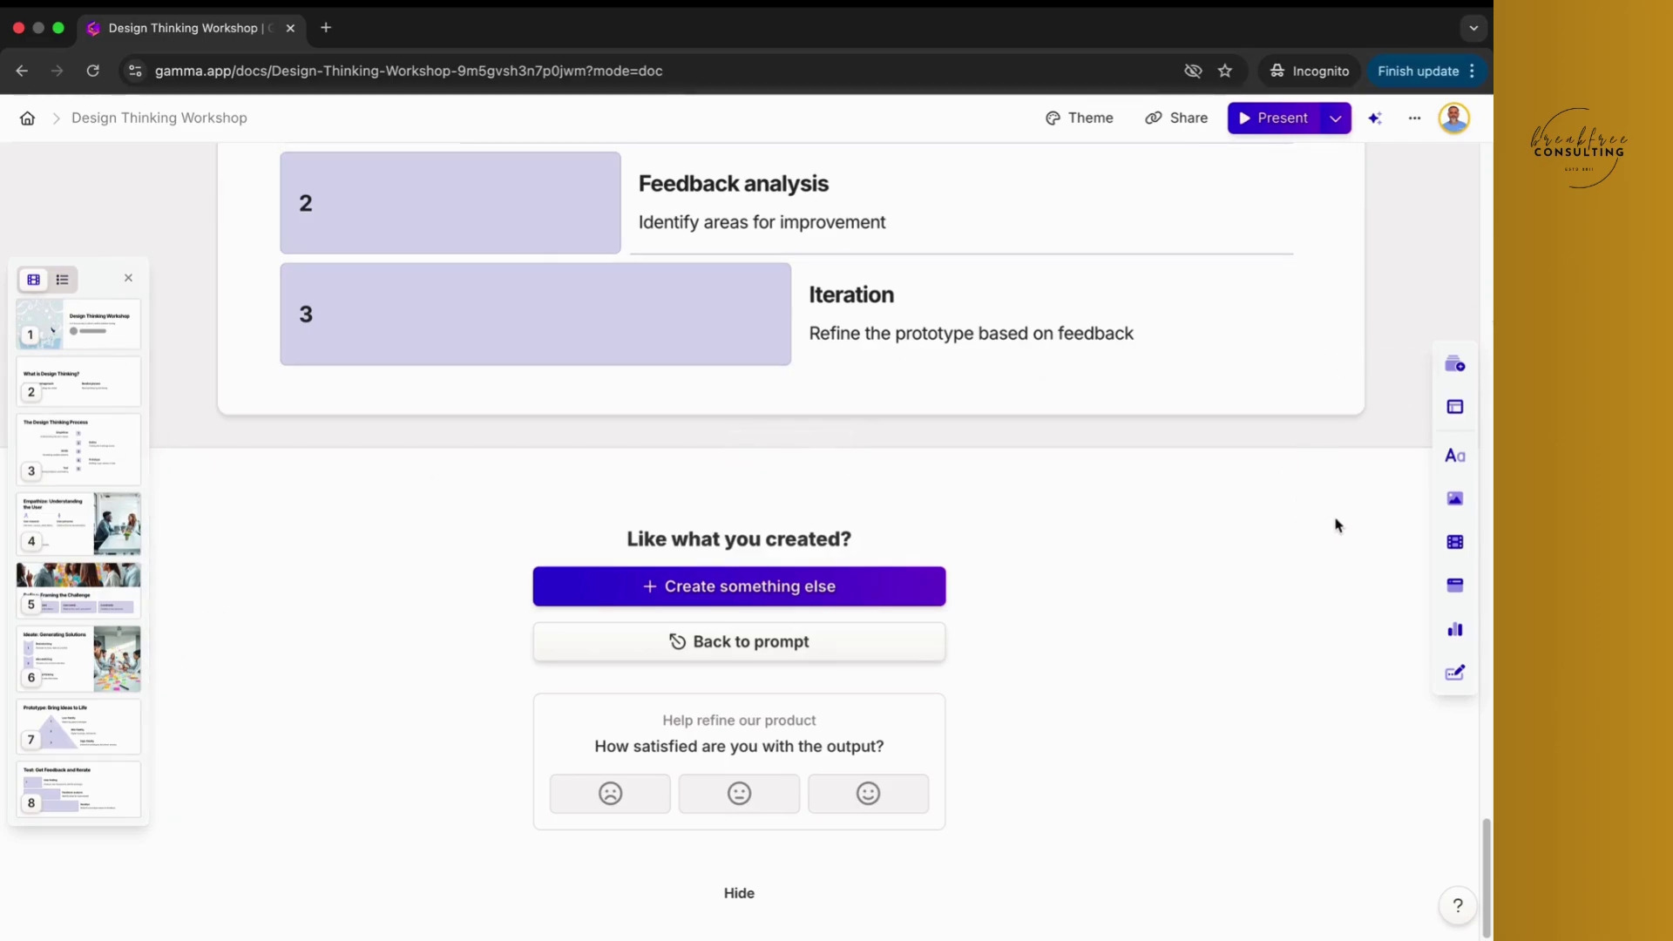
pyautogui.moveTo(1487, 867); pyautogui.dragTo(1486, 196)
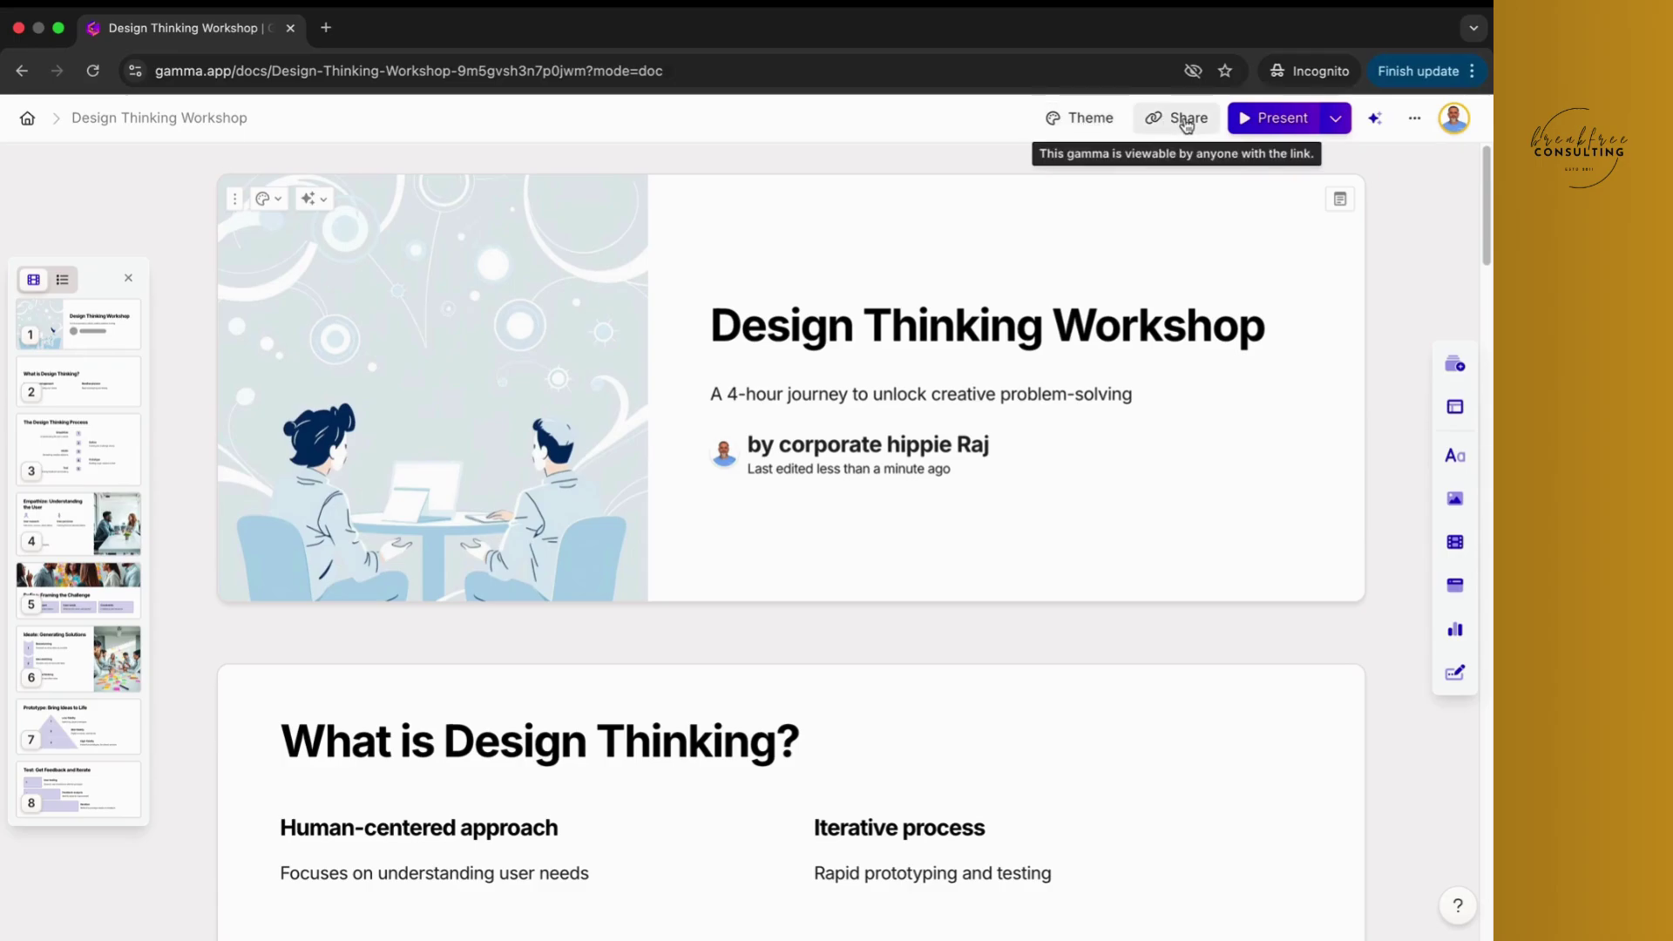
# Step: Open the Present dropdown to see Presenter view, In this tab, Full screen and follow-link options
pyautogui.click(1339, 123)
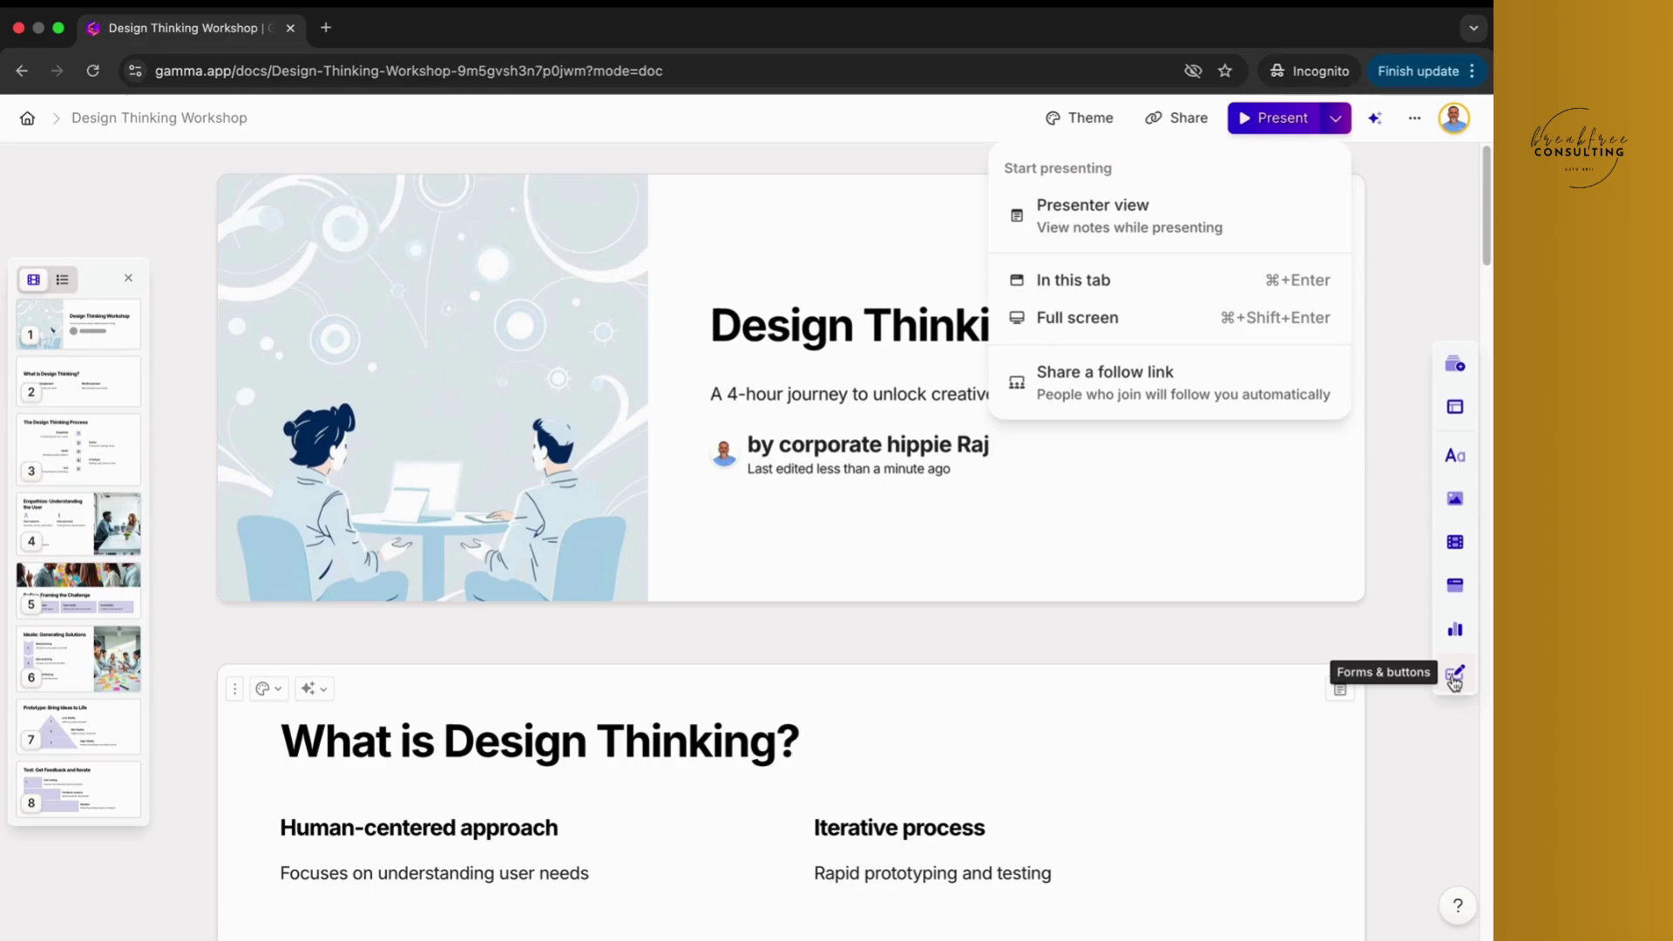
# Step: Close the presenting menu, scroll to card 3, The Design Thinking Process, and select it
pyautogui.click(1405, 316)
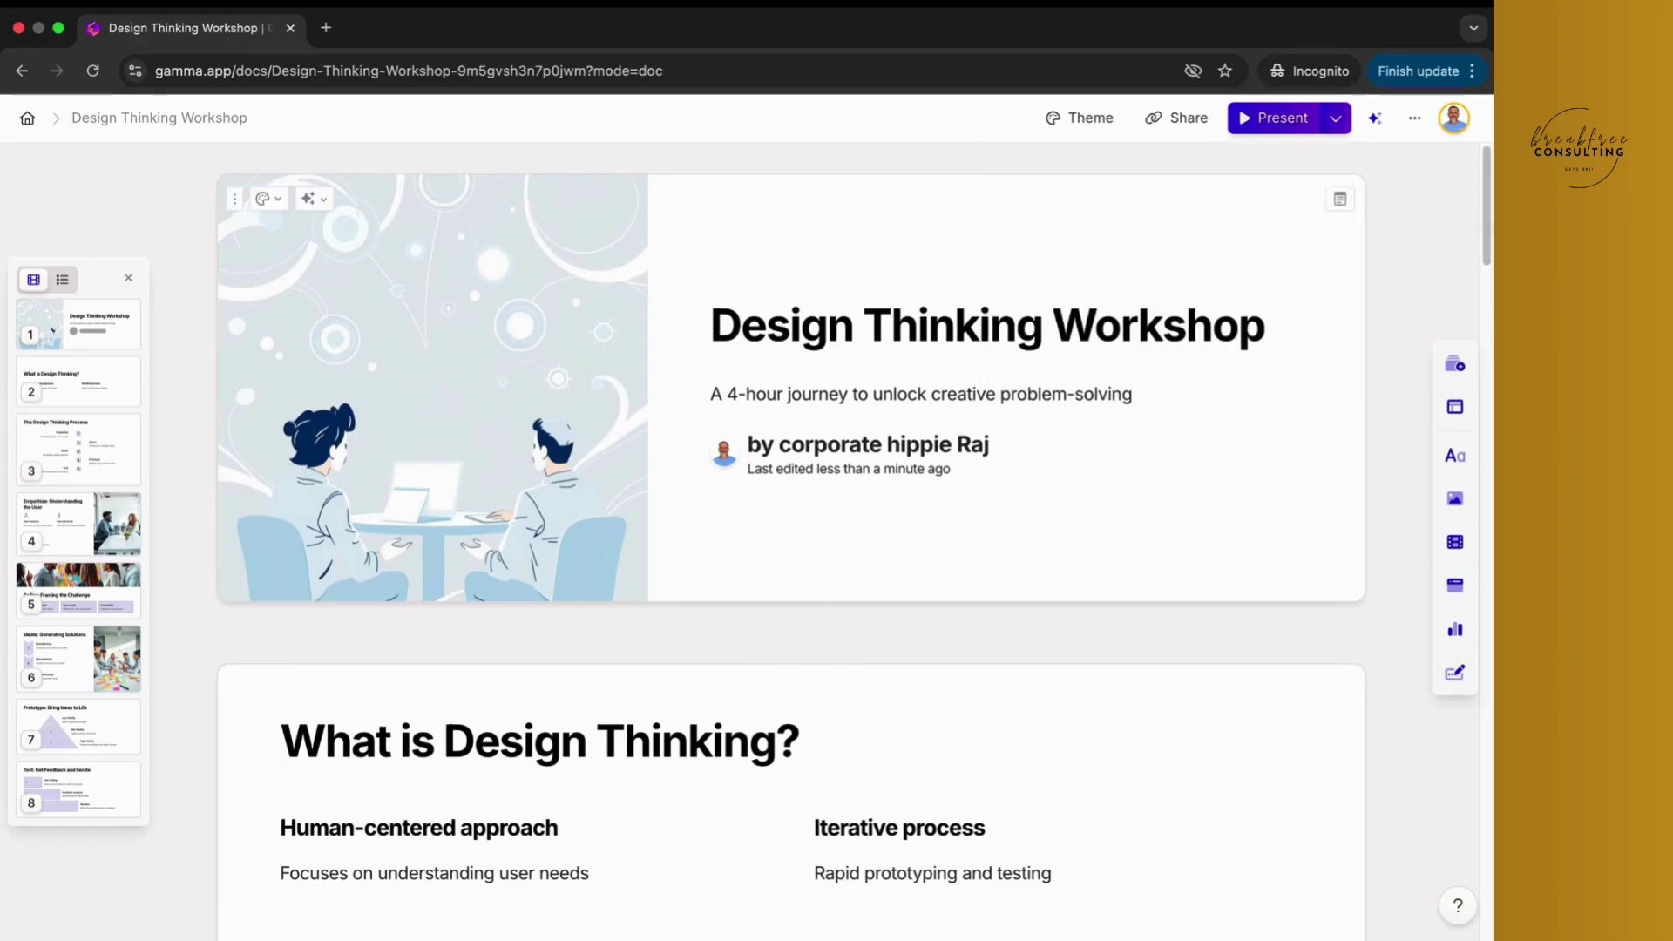
pyautogui.moveTo(1483, 206); pyautogui.dragTo(1478, 345)
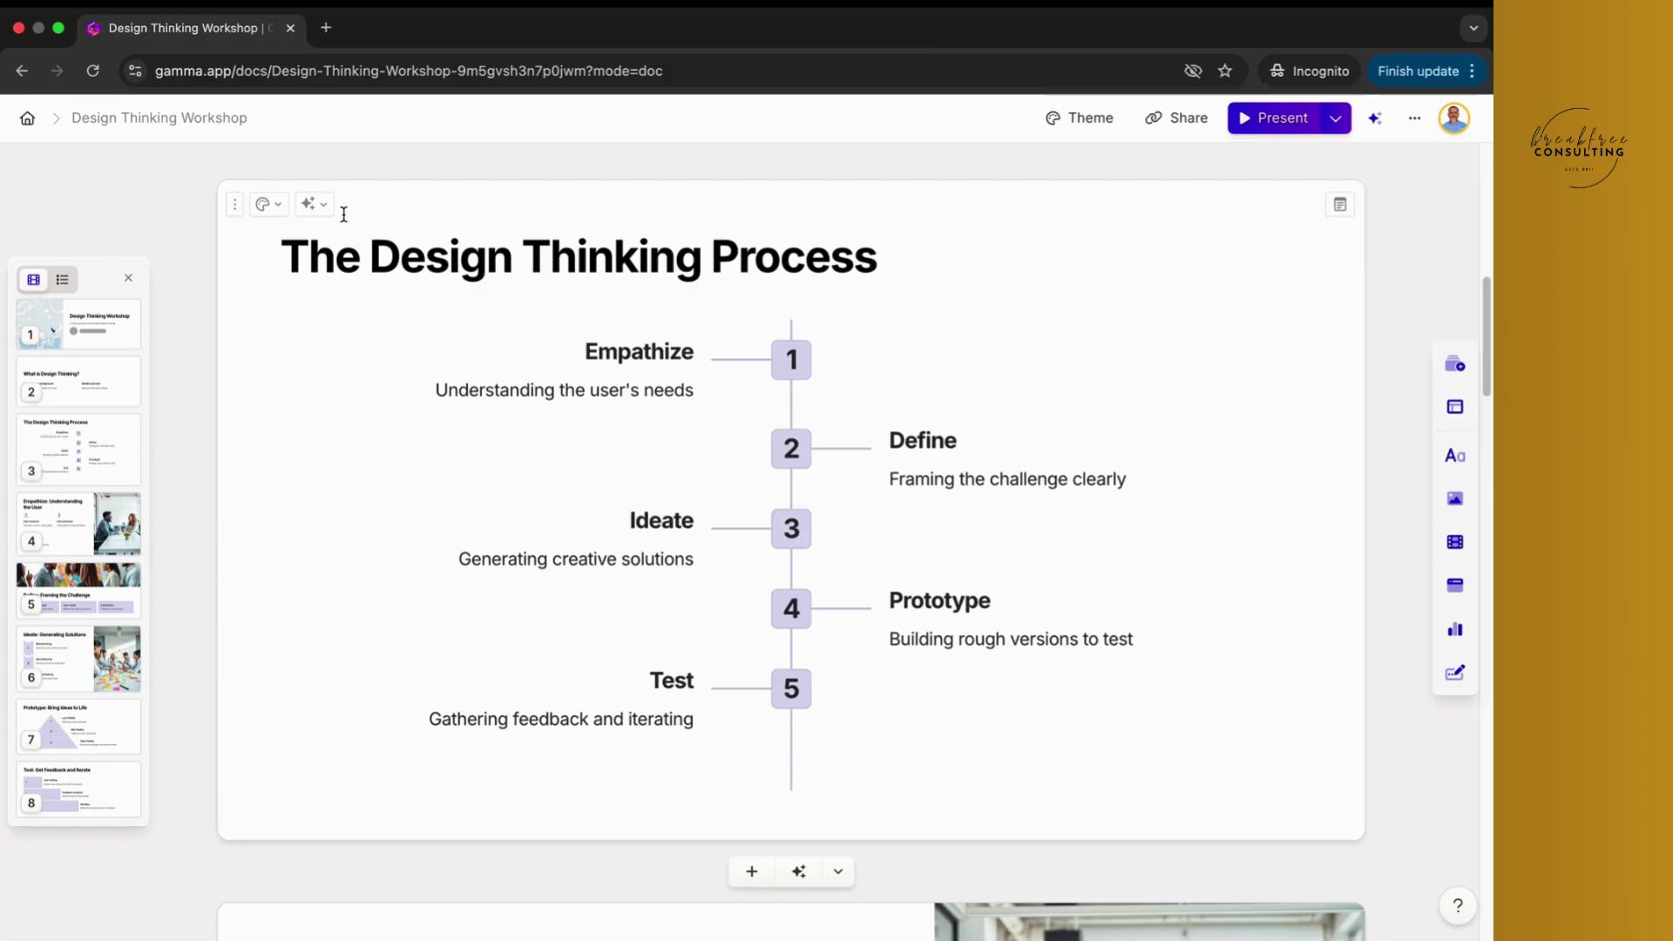
pyautogui.click(235, 205)
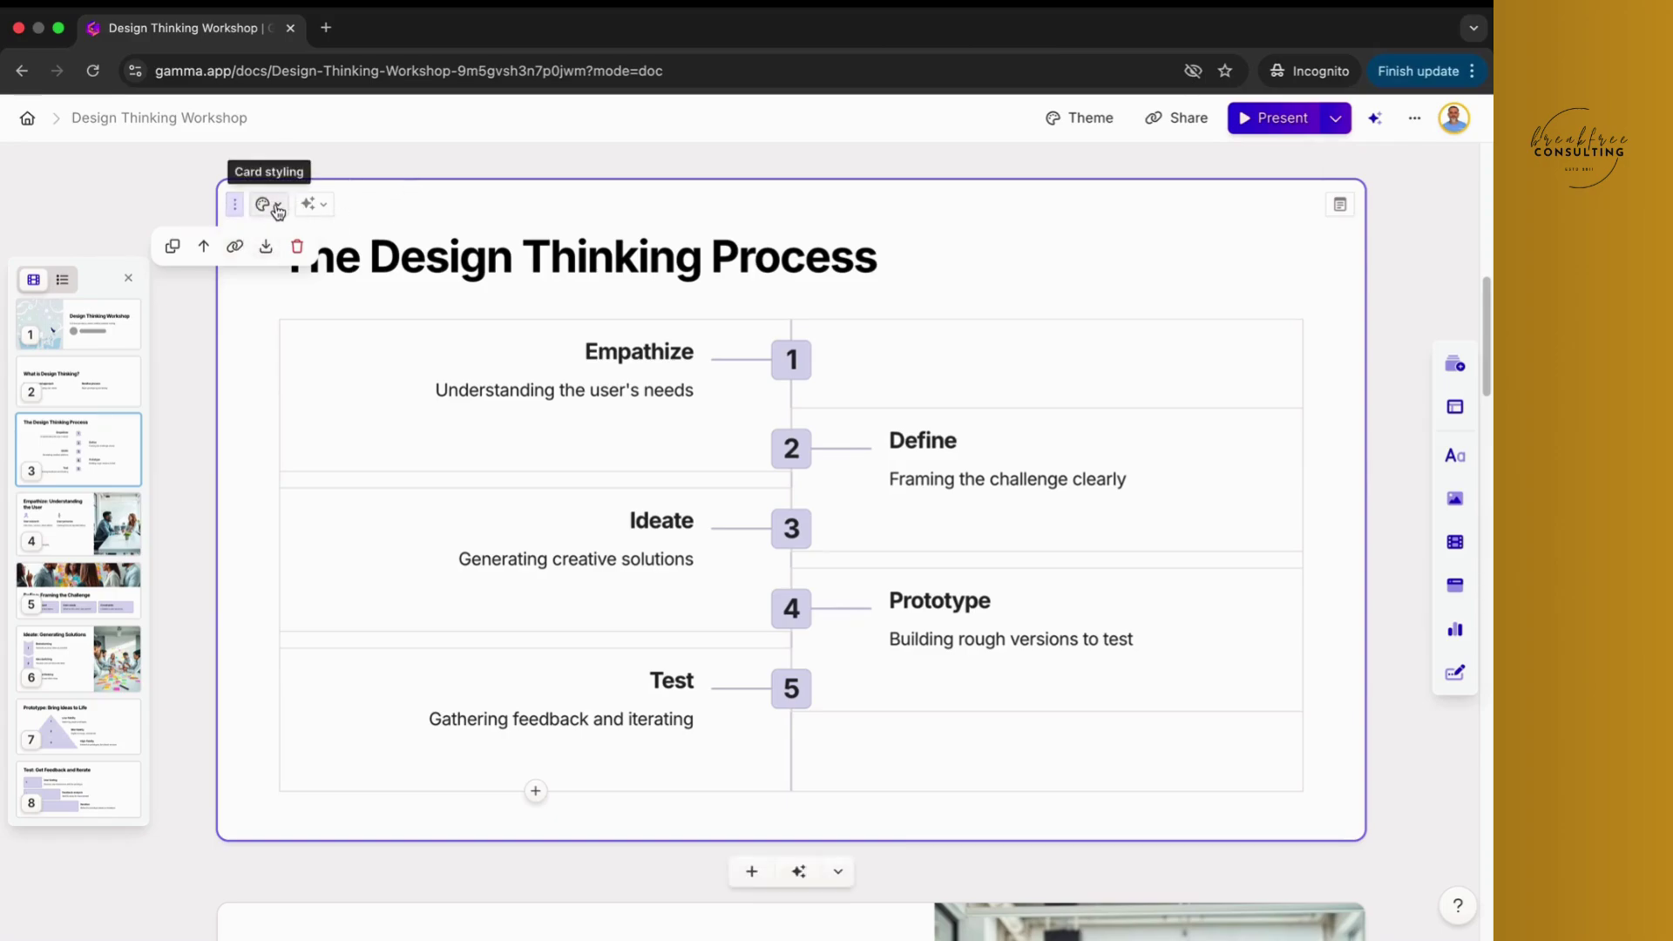
# Step: In card styling, try the Top, Left and Right layouts, then make the accent image the card background
pyautogui.click(277, 209)
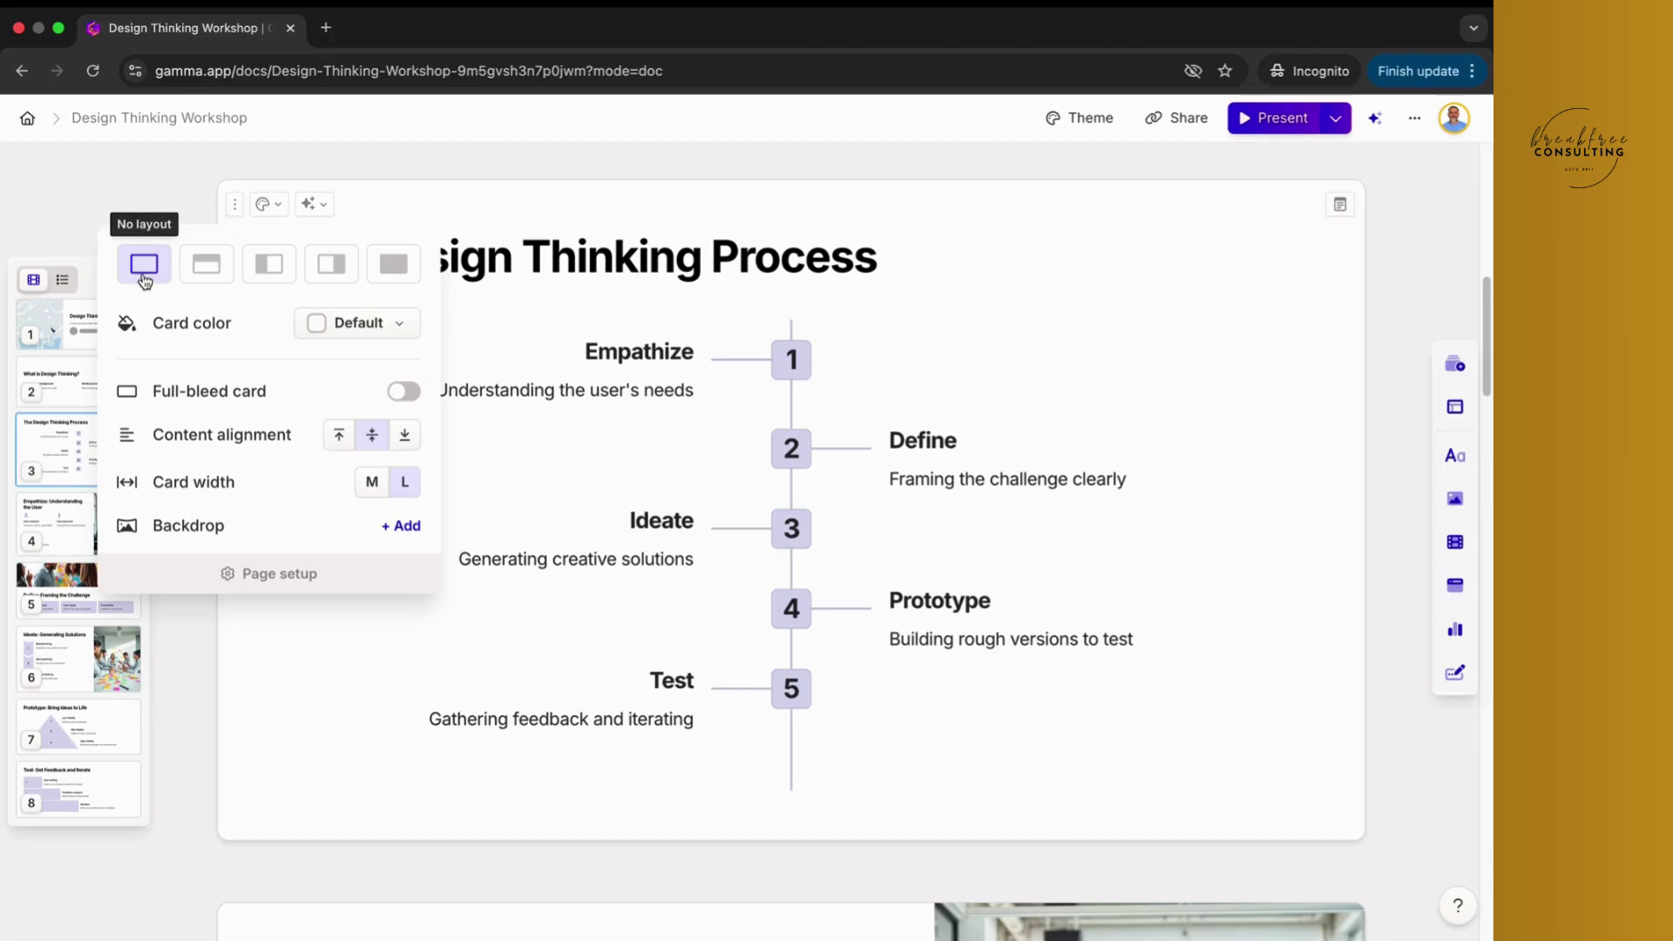
pyautogui.click(207, 265)
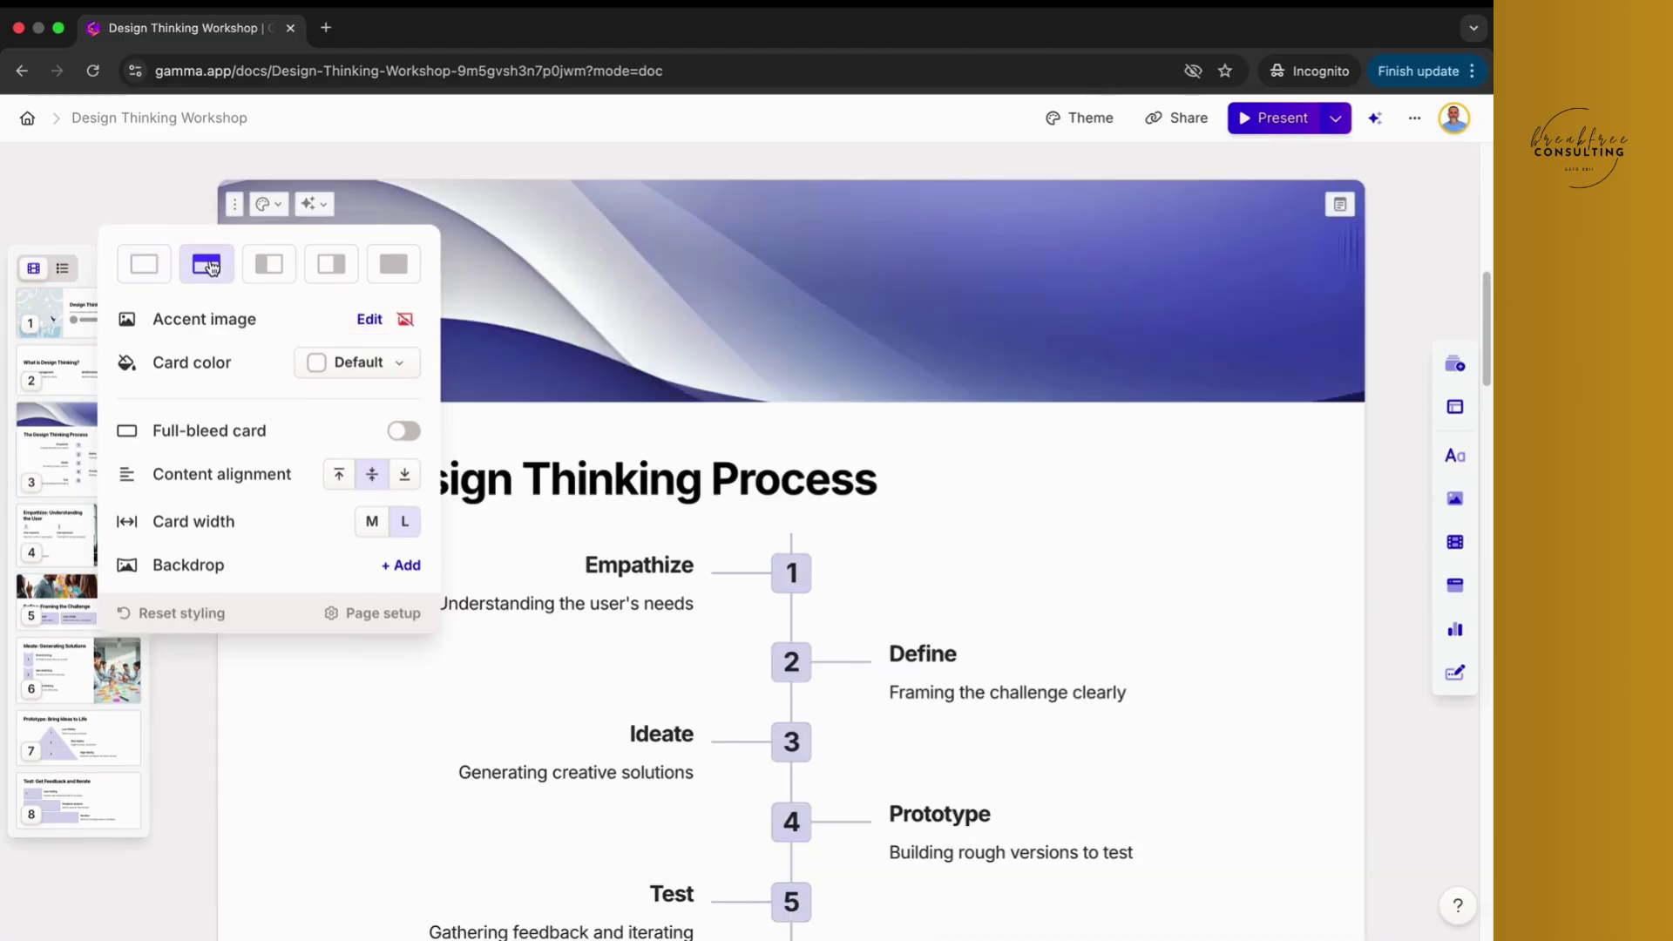
pyautogui.click(269, 266)
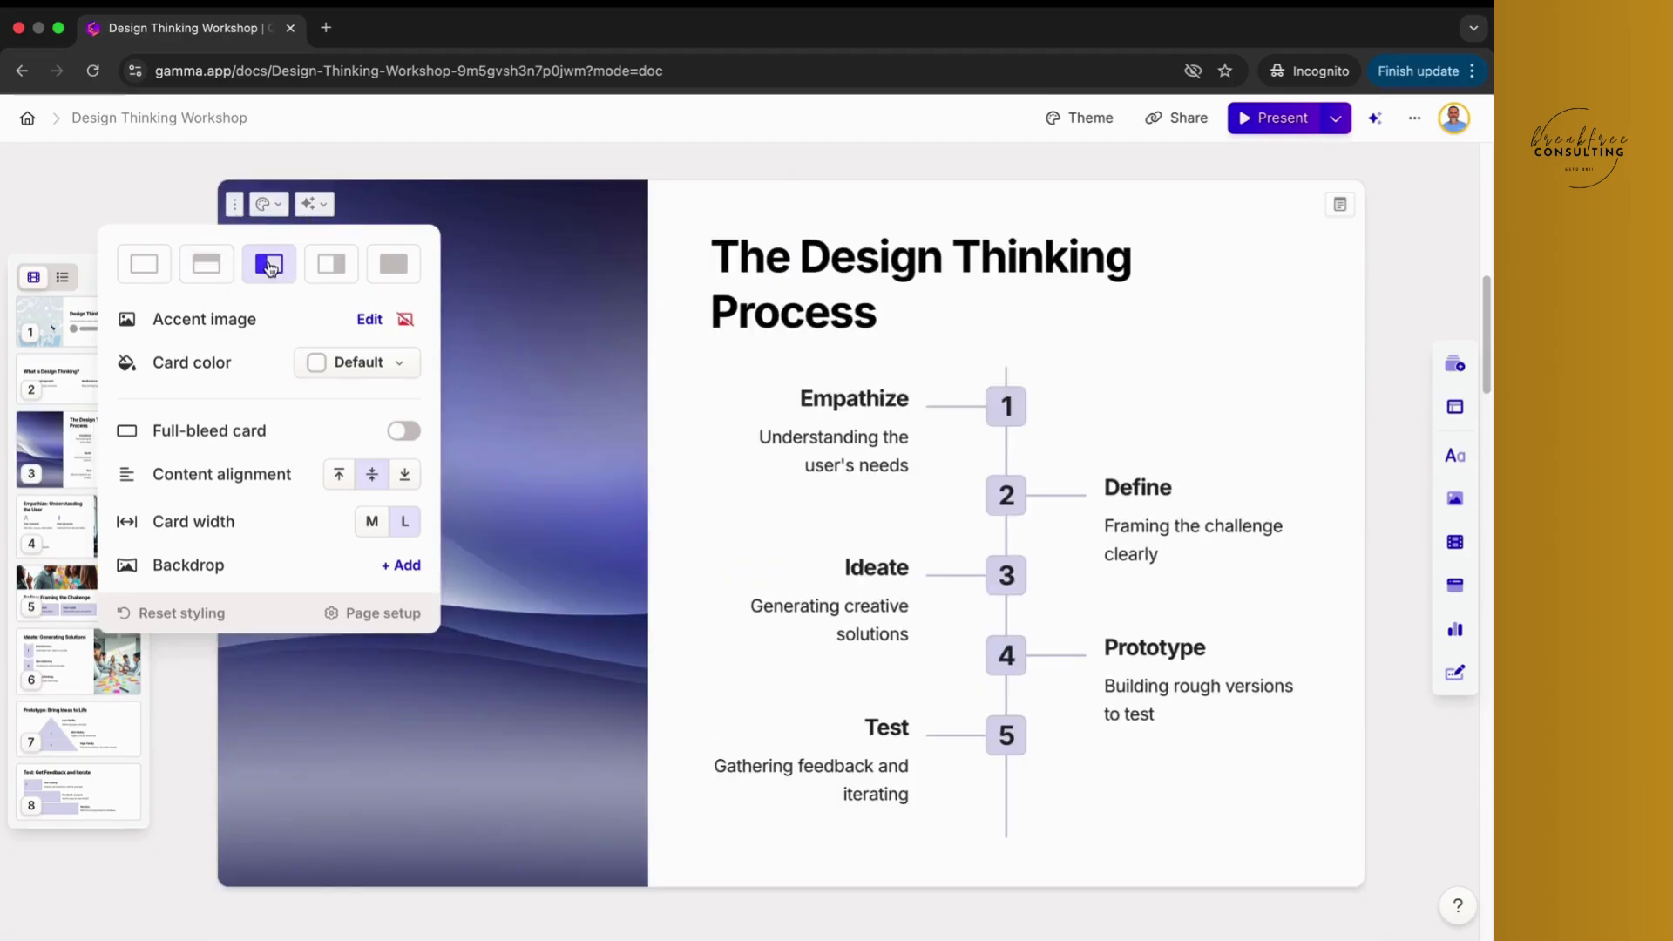
pyautogui.click(335, 265)
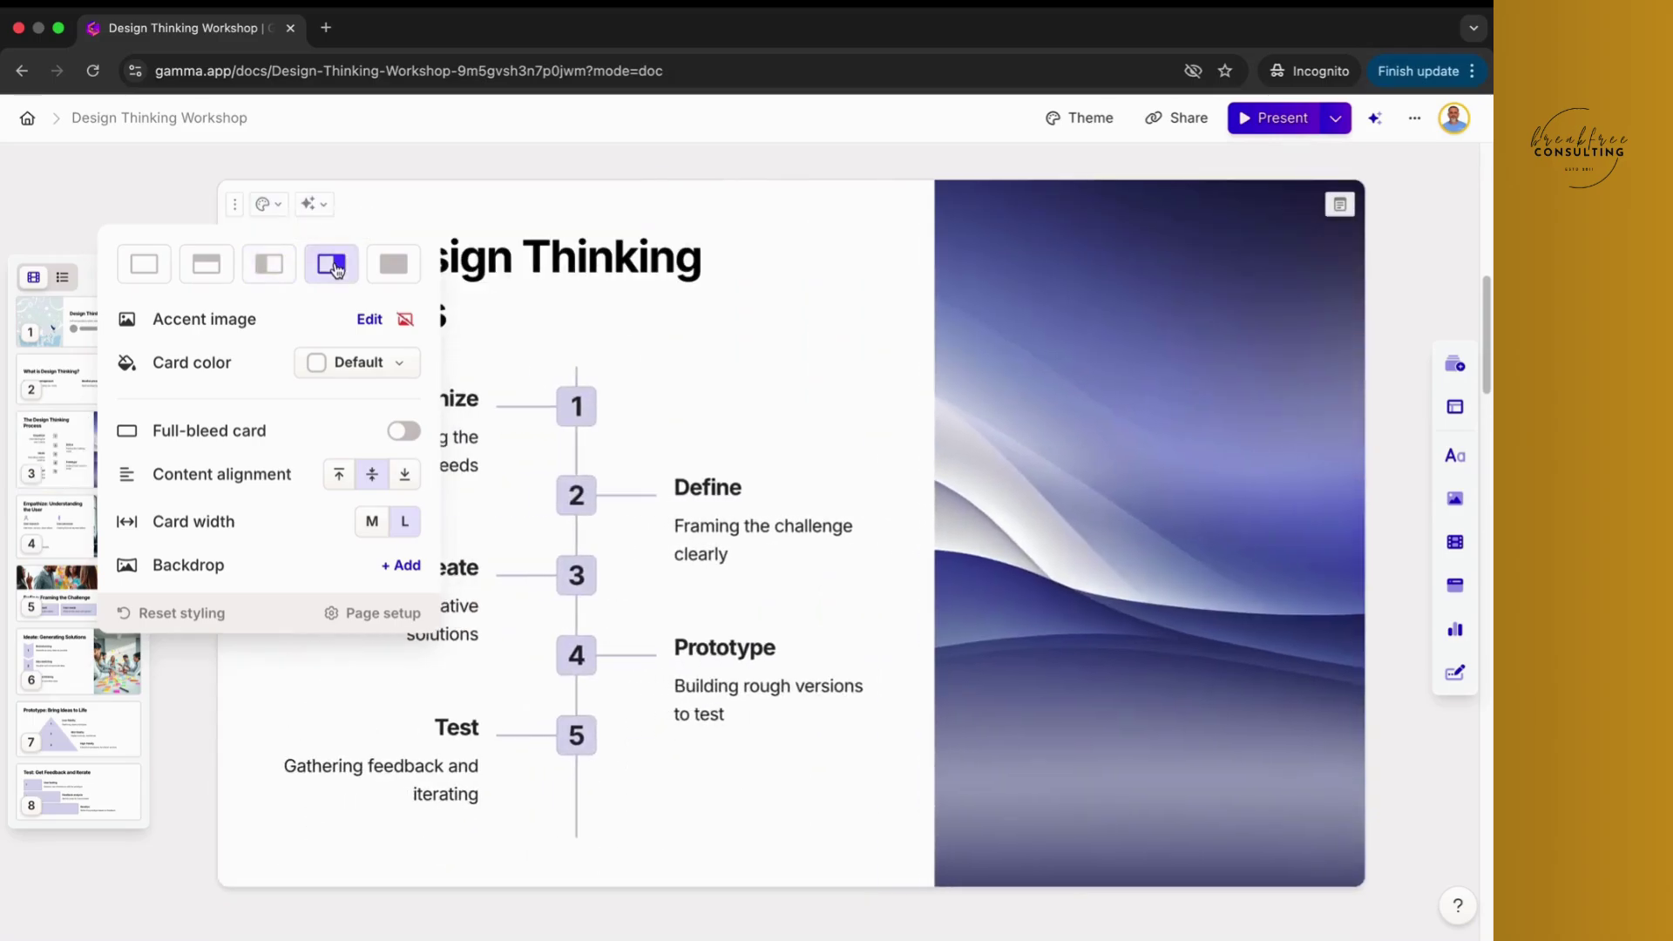
pyautogui.click(394, 264)
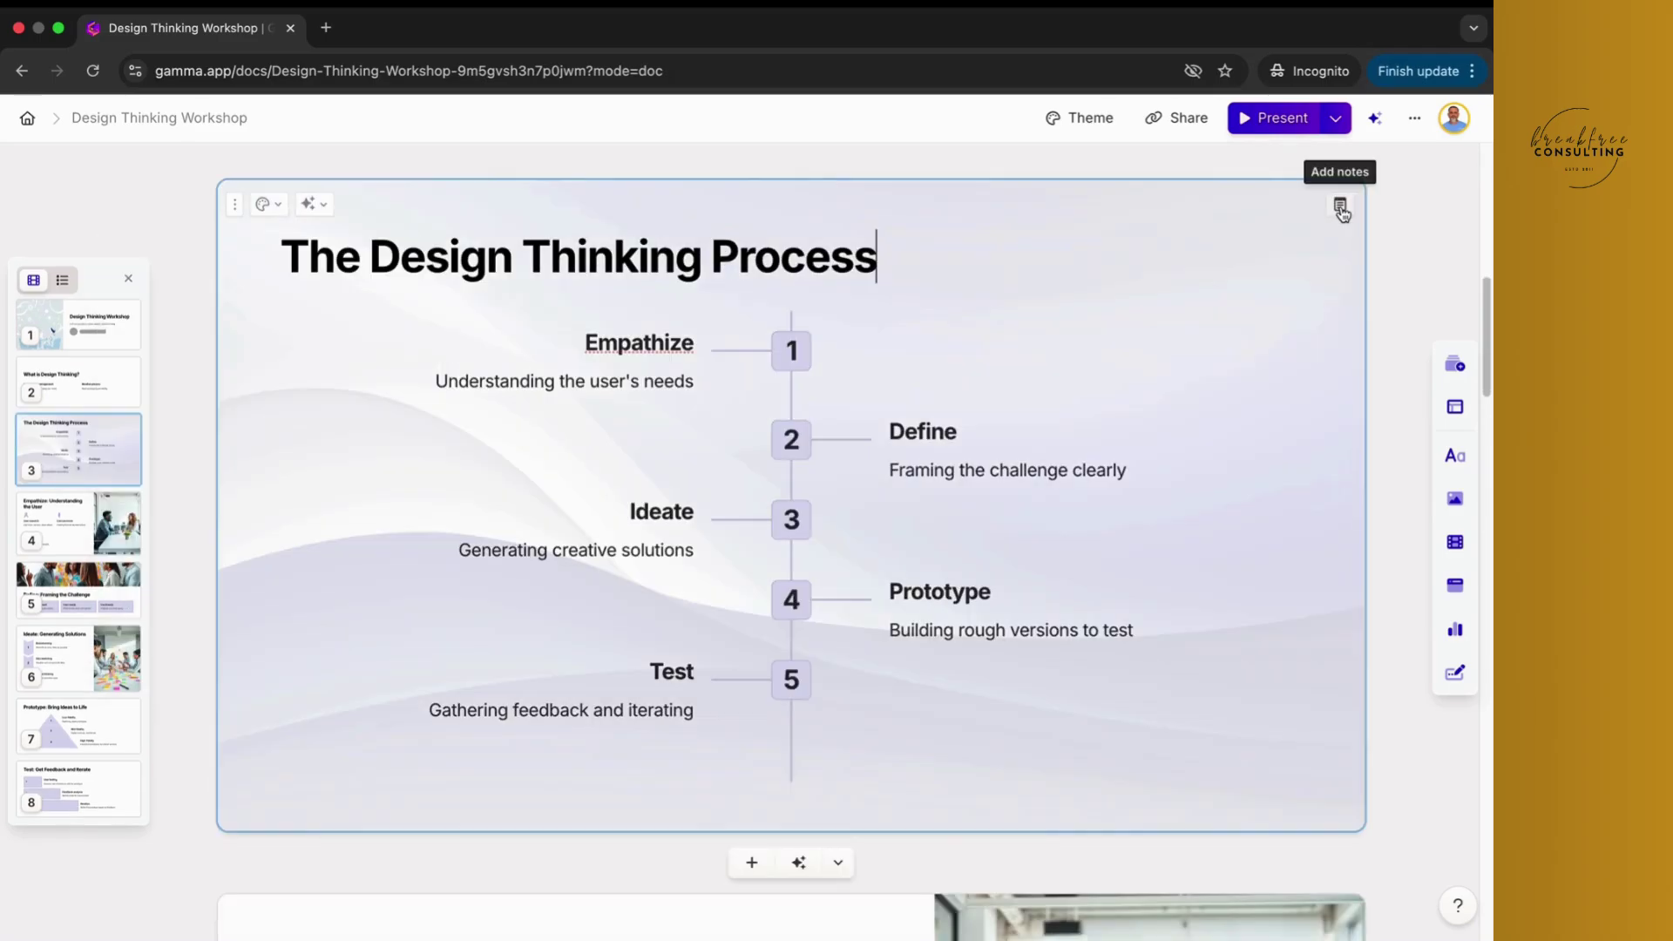
pyautogui.click(1341, 207)
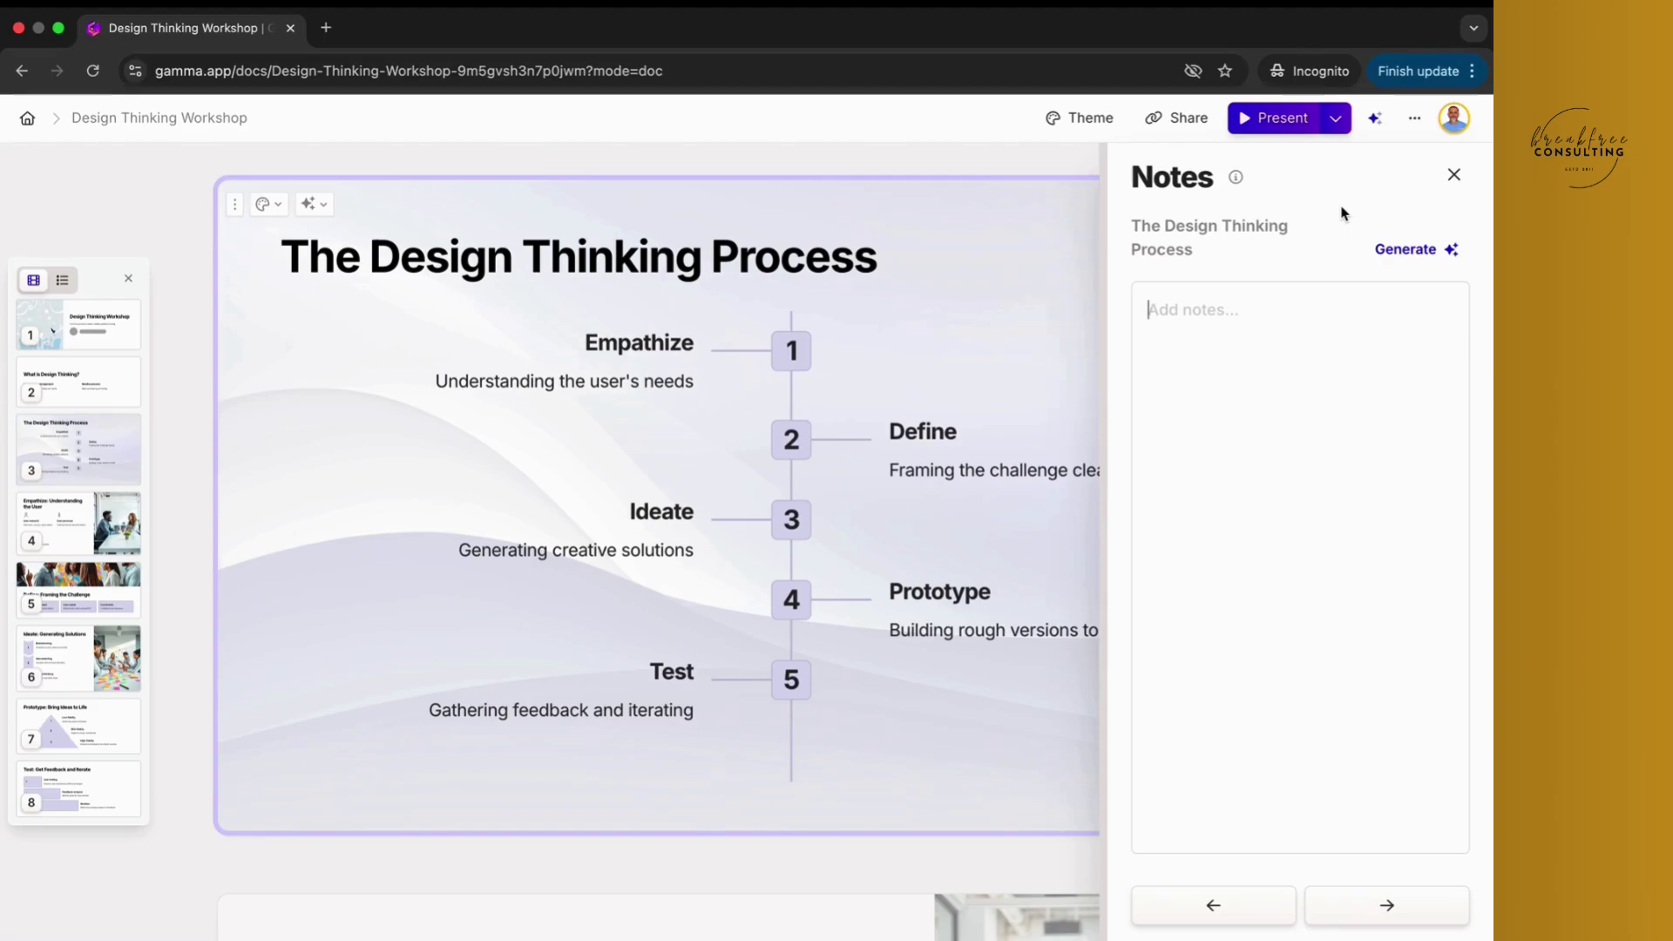
pyautogui.write('ajdghkqjbckwugbvuwehfuvie')
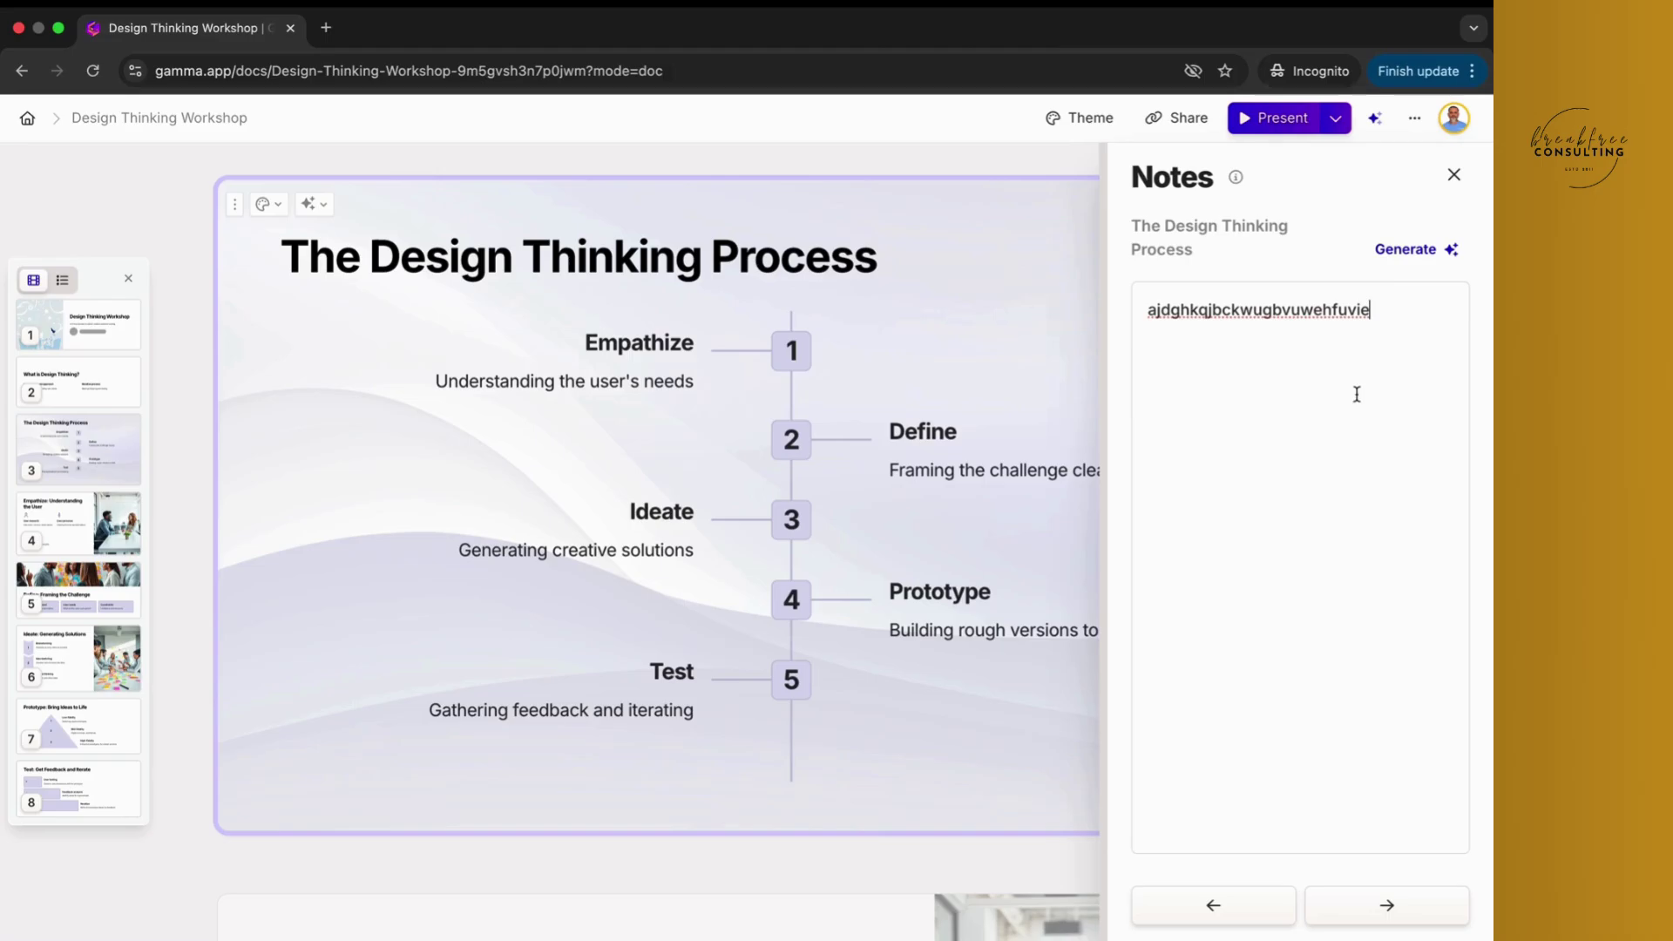
pyautogui.moveTo(1383, 315); pyautogui.dragTo(1142, 319)
pyautogui.press('BackSpace')
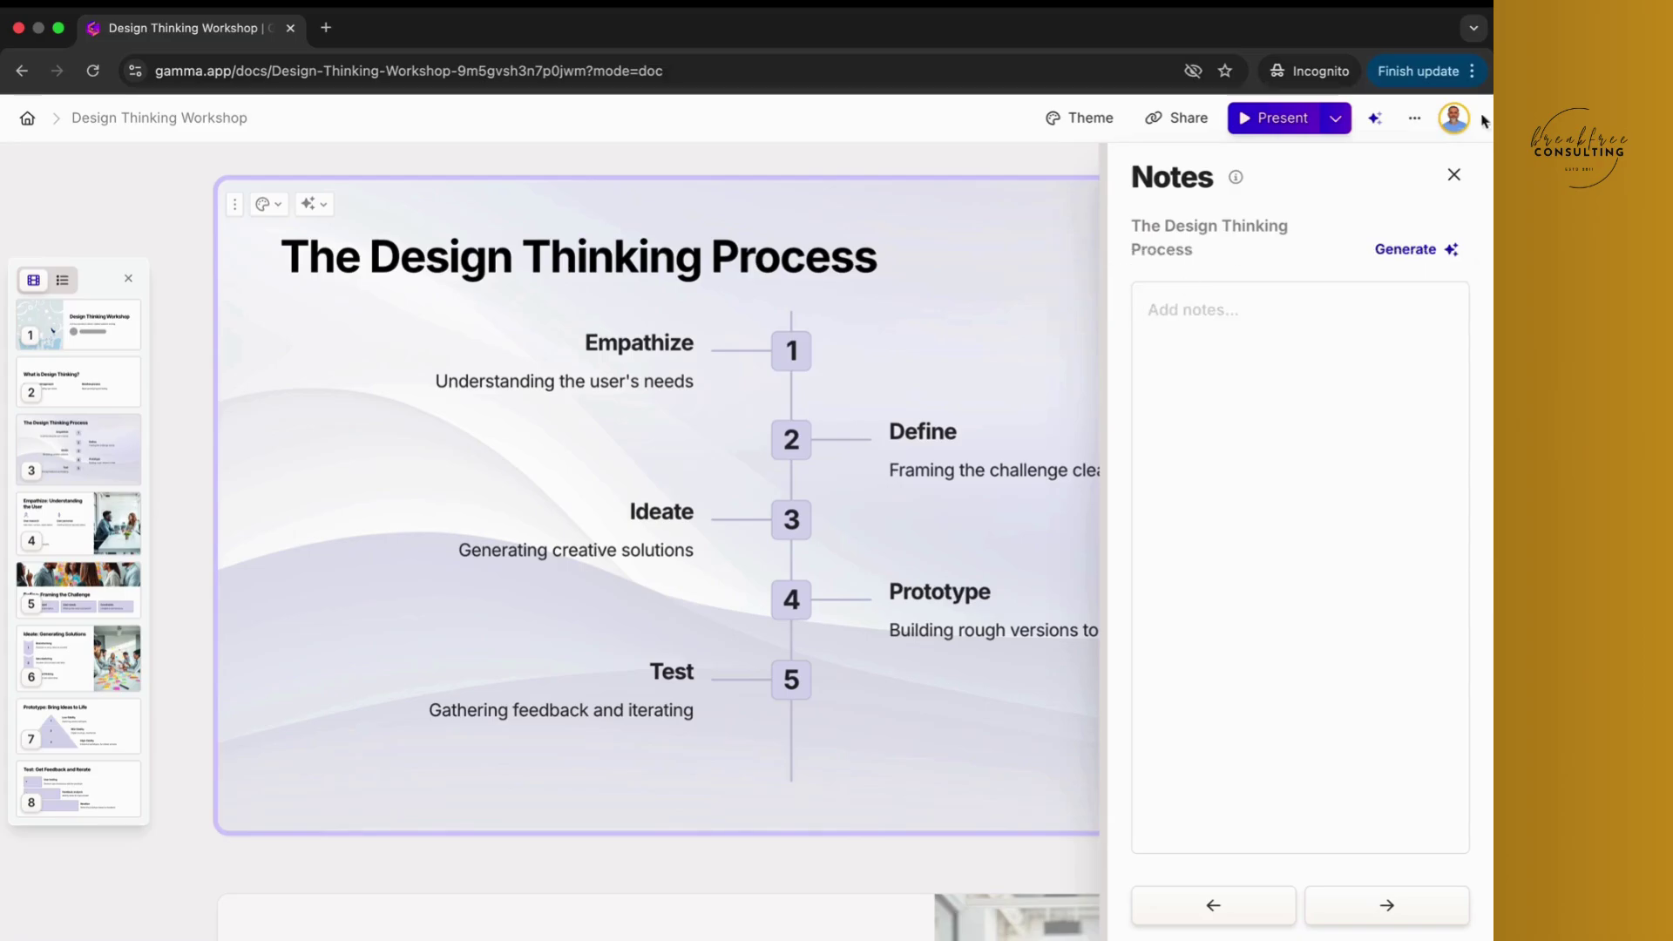
pyautogui.click(1453, 174)
# Step: Scroll down the deck, then go back twice to the gamma.app/create start page
pyautogui.moveTo(1486, 303); pyautogui.dragTo(1491, 844)
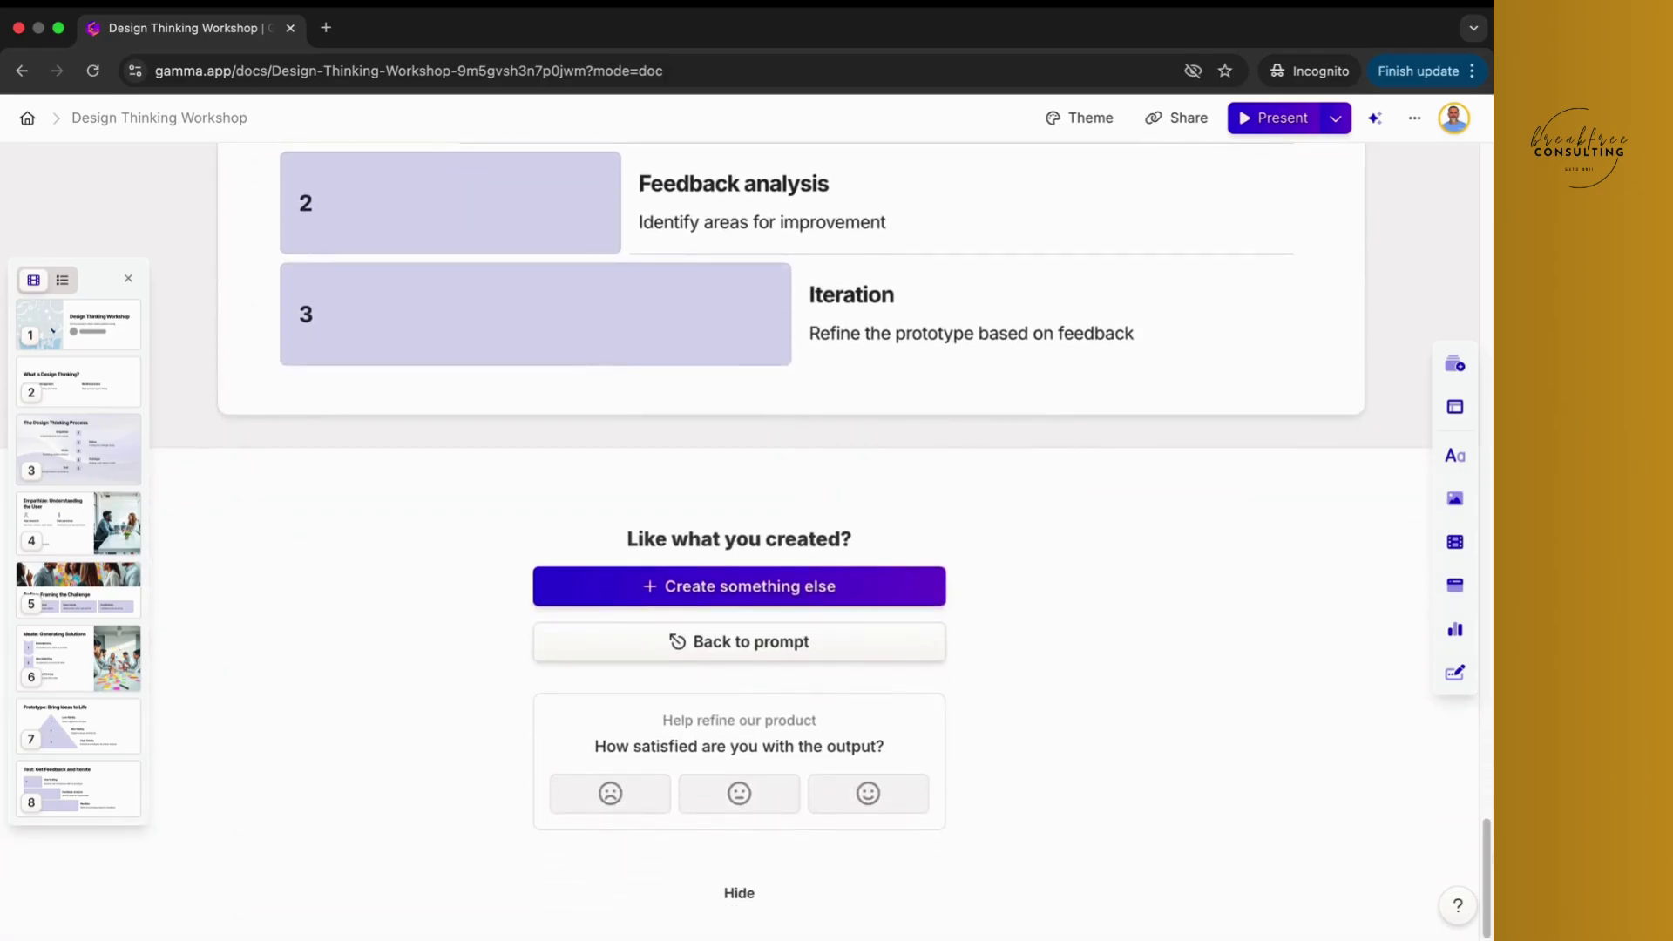
pyautogui.click(21, 71)
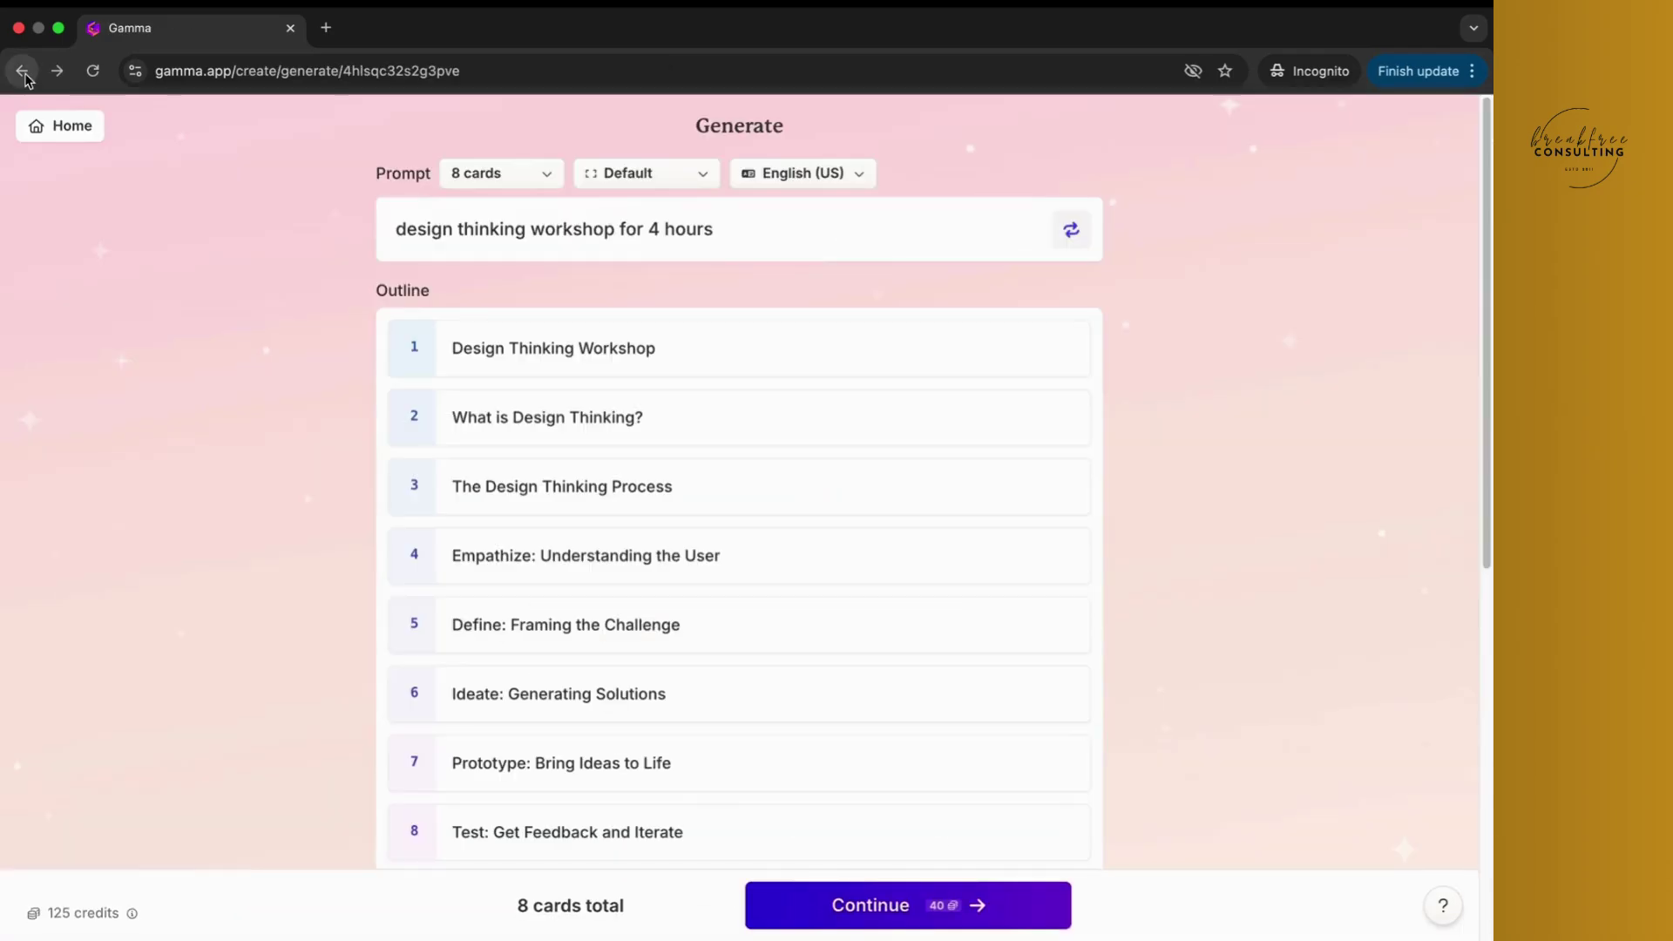
pyautogui.click(23, 73)
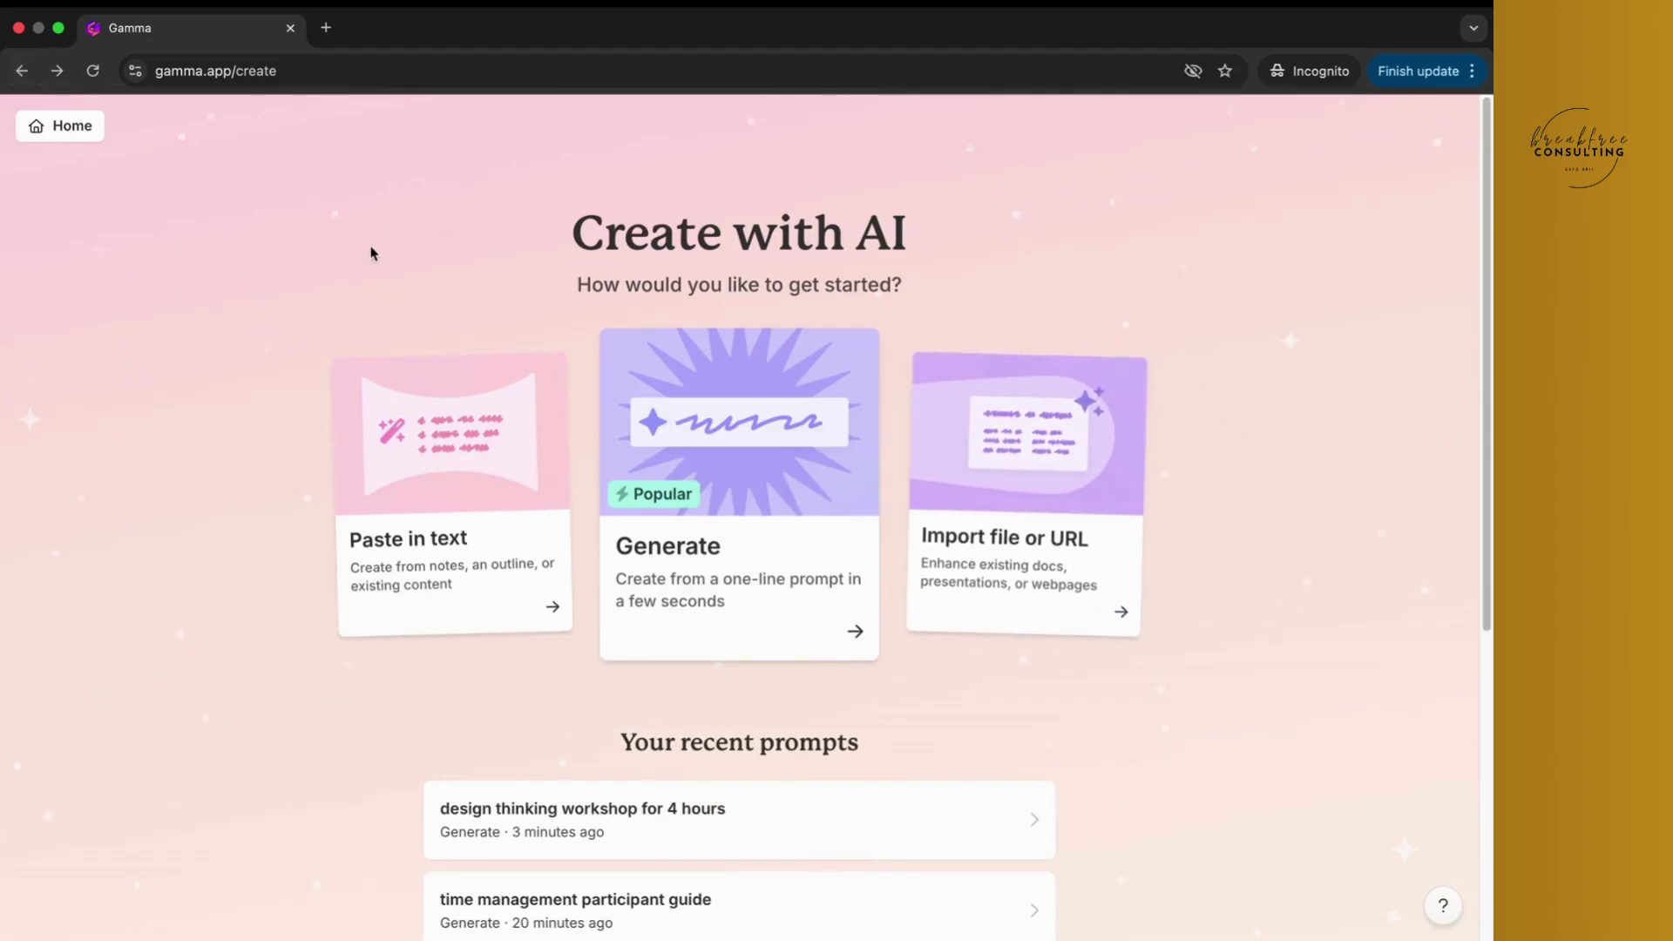
# Step: Choose Generate and set the new creation type to Document
pyautogui.click(806, 475)
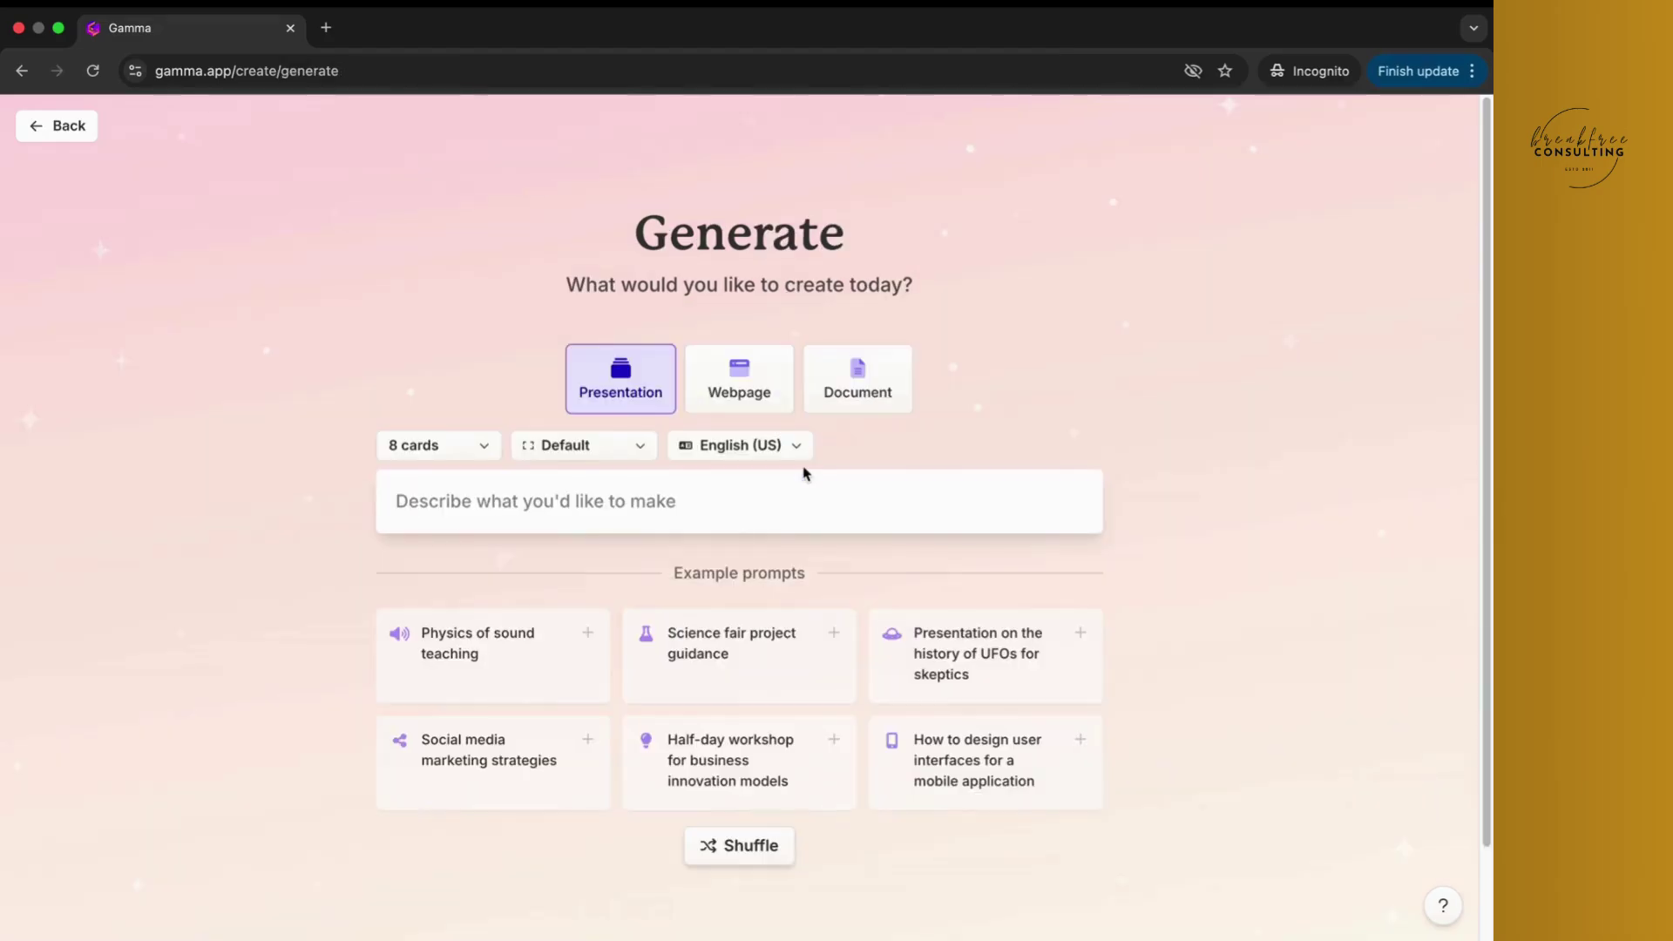
pyautogui.click(868, 392)
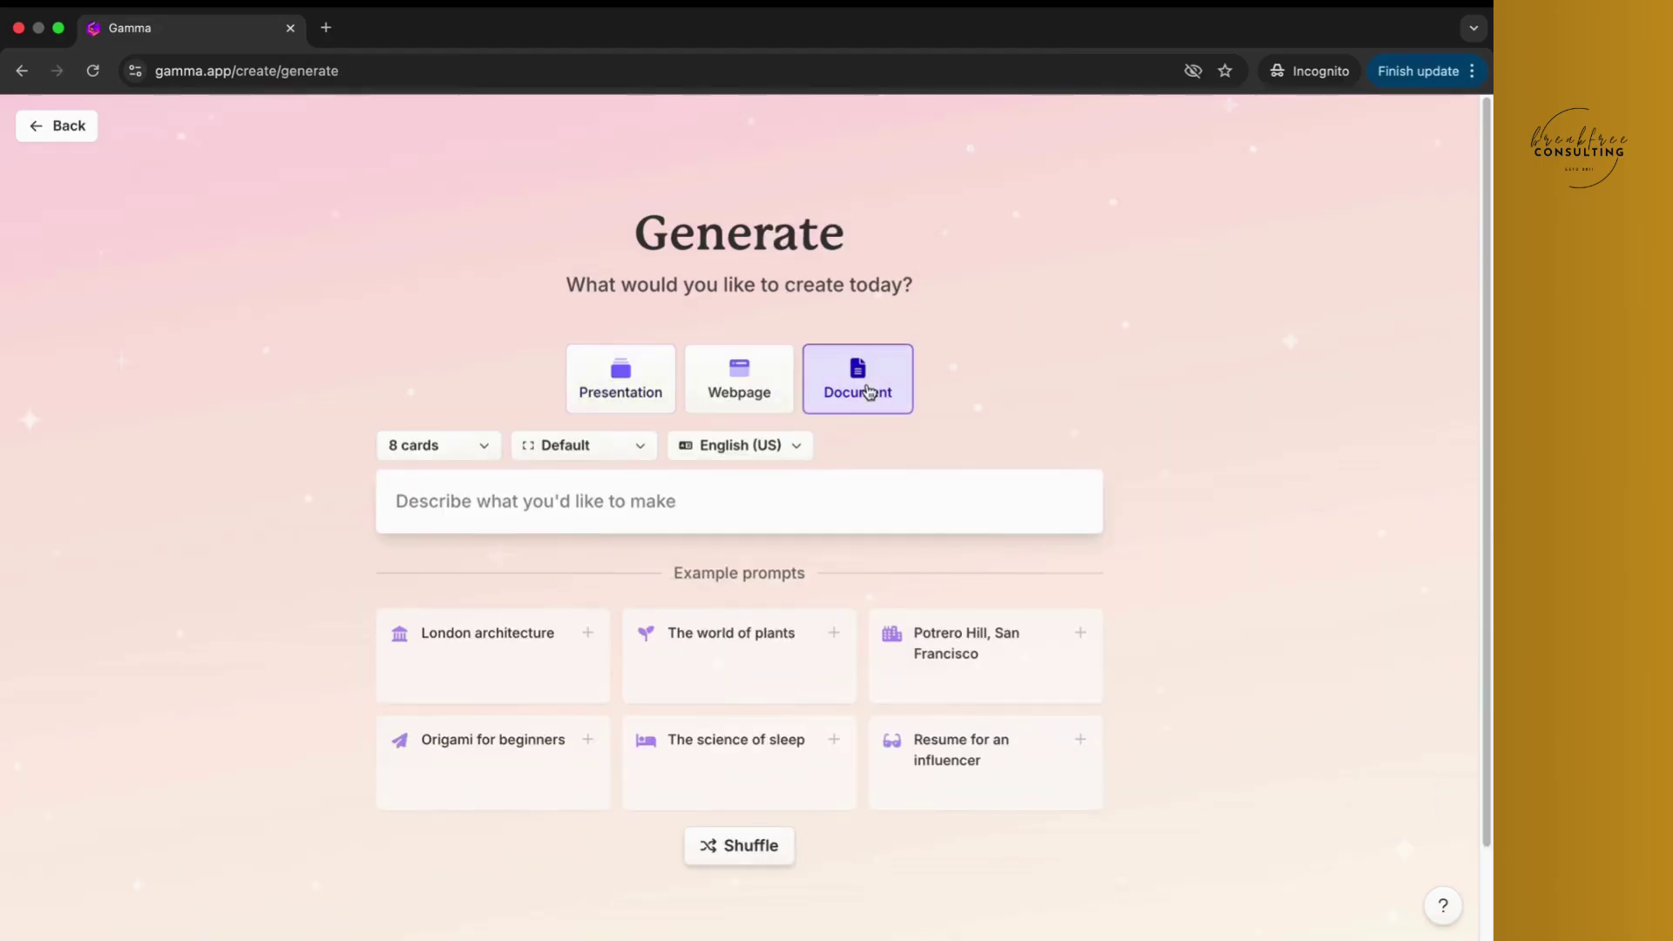
pyautogui.click(648, 506)
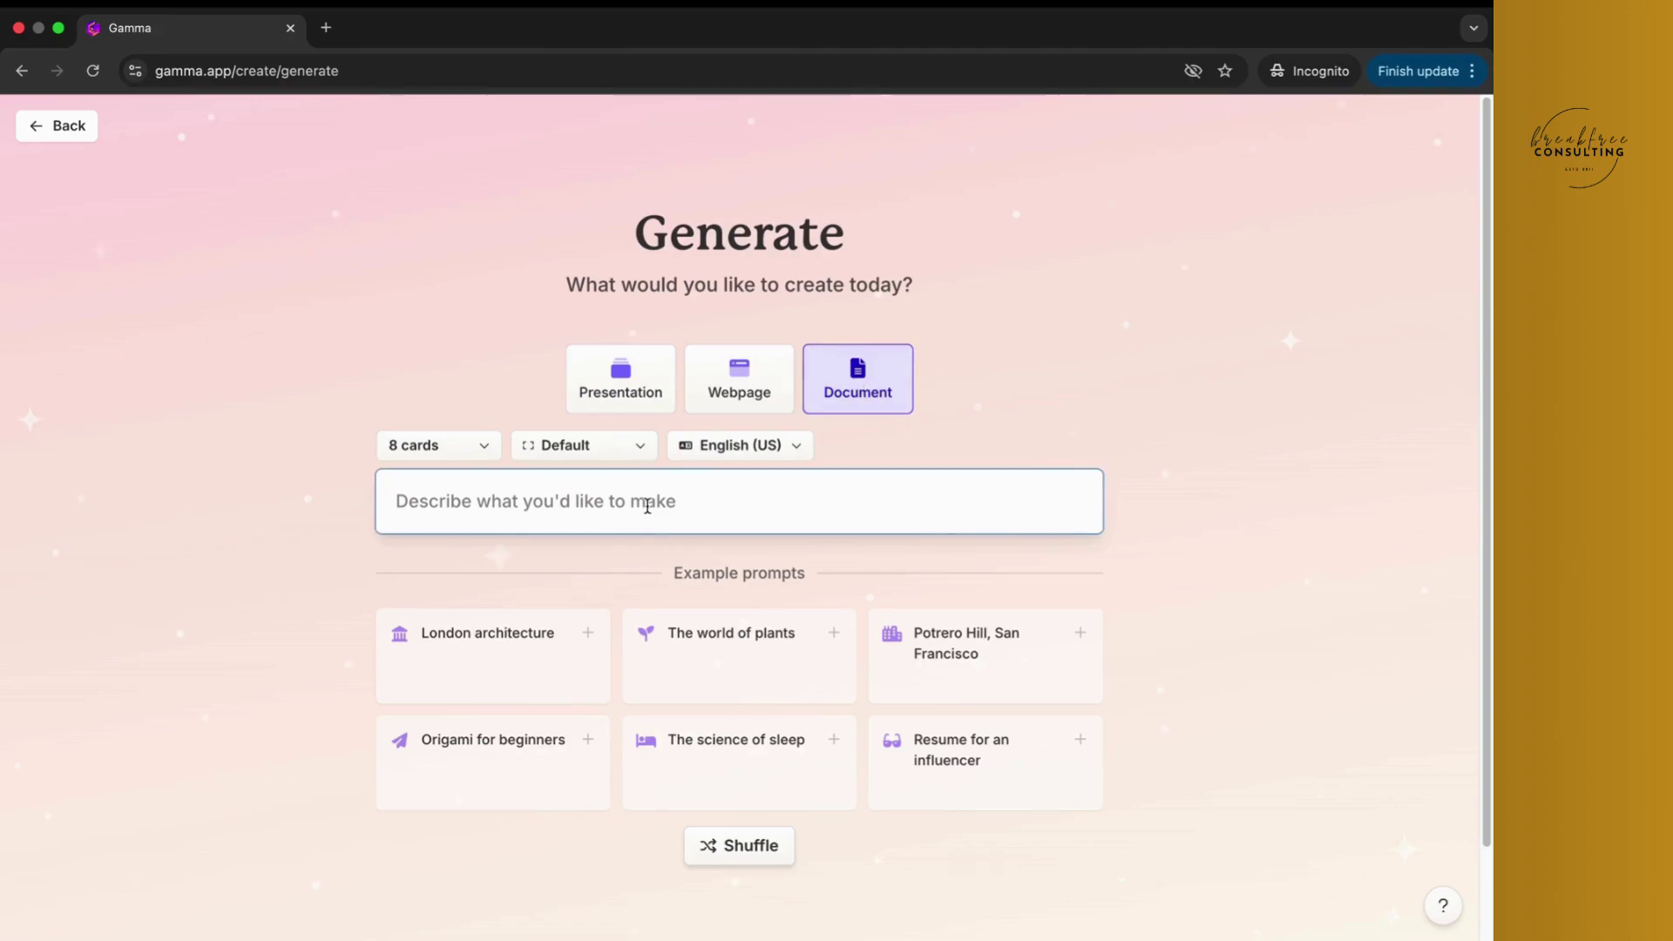
# Step: Enter 'create a participant guide on design thinking', fixing both typos, and generate the outline
pyautogui.write('cre')
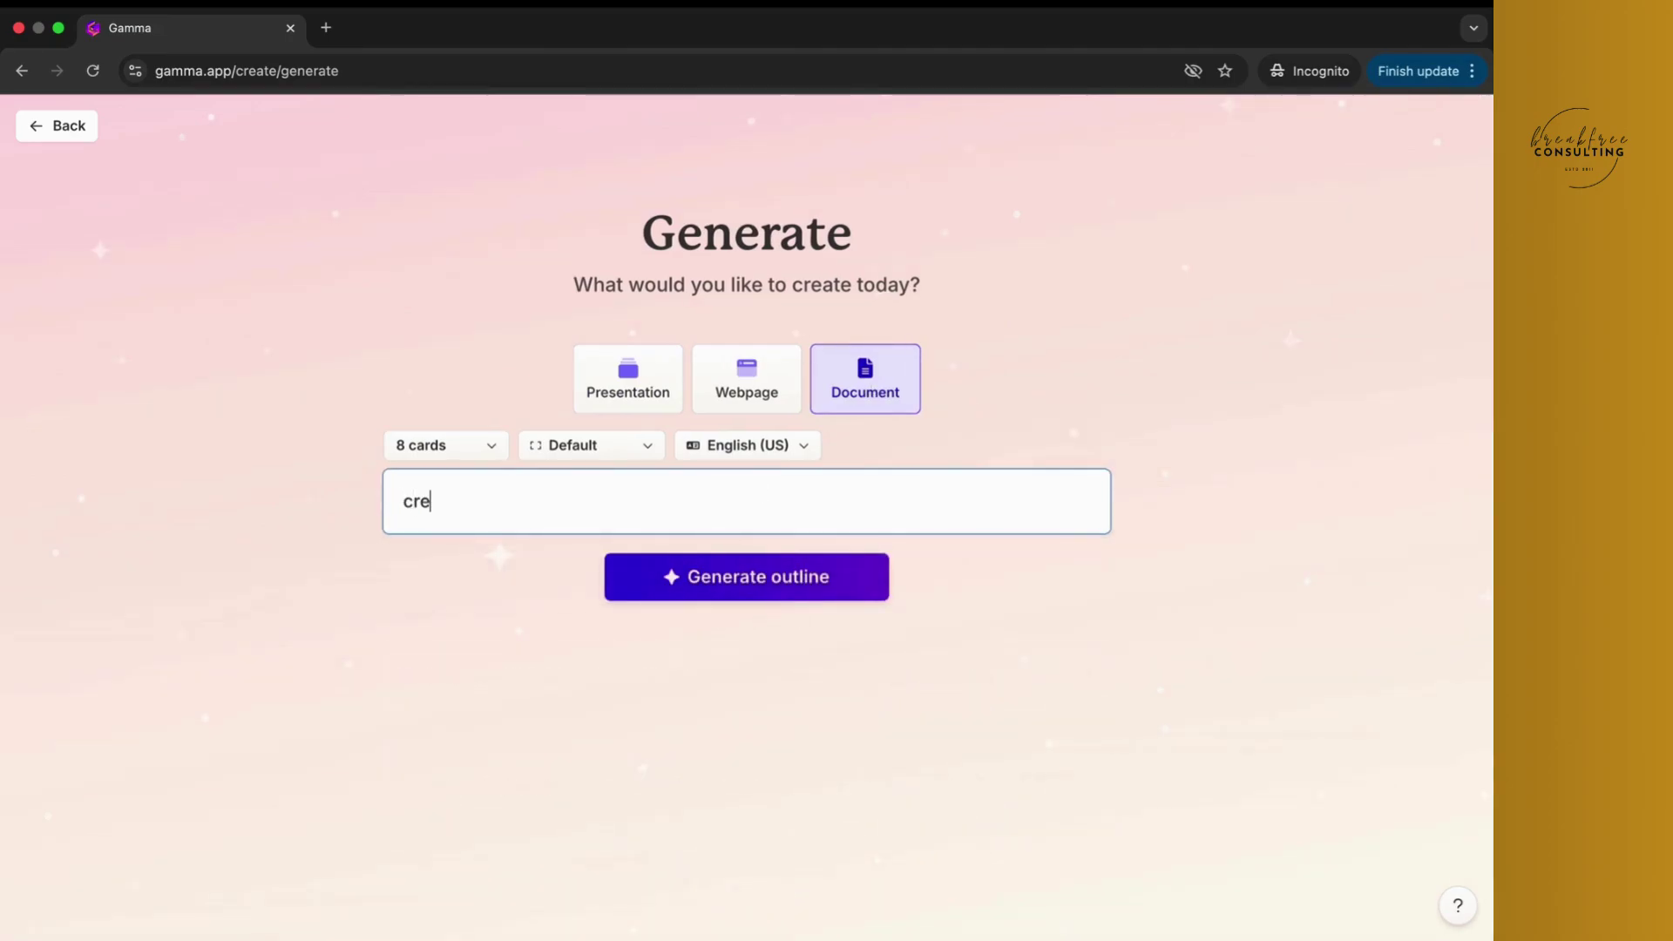
pyautogui.write('ate a participnat guide on des')
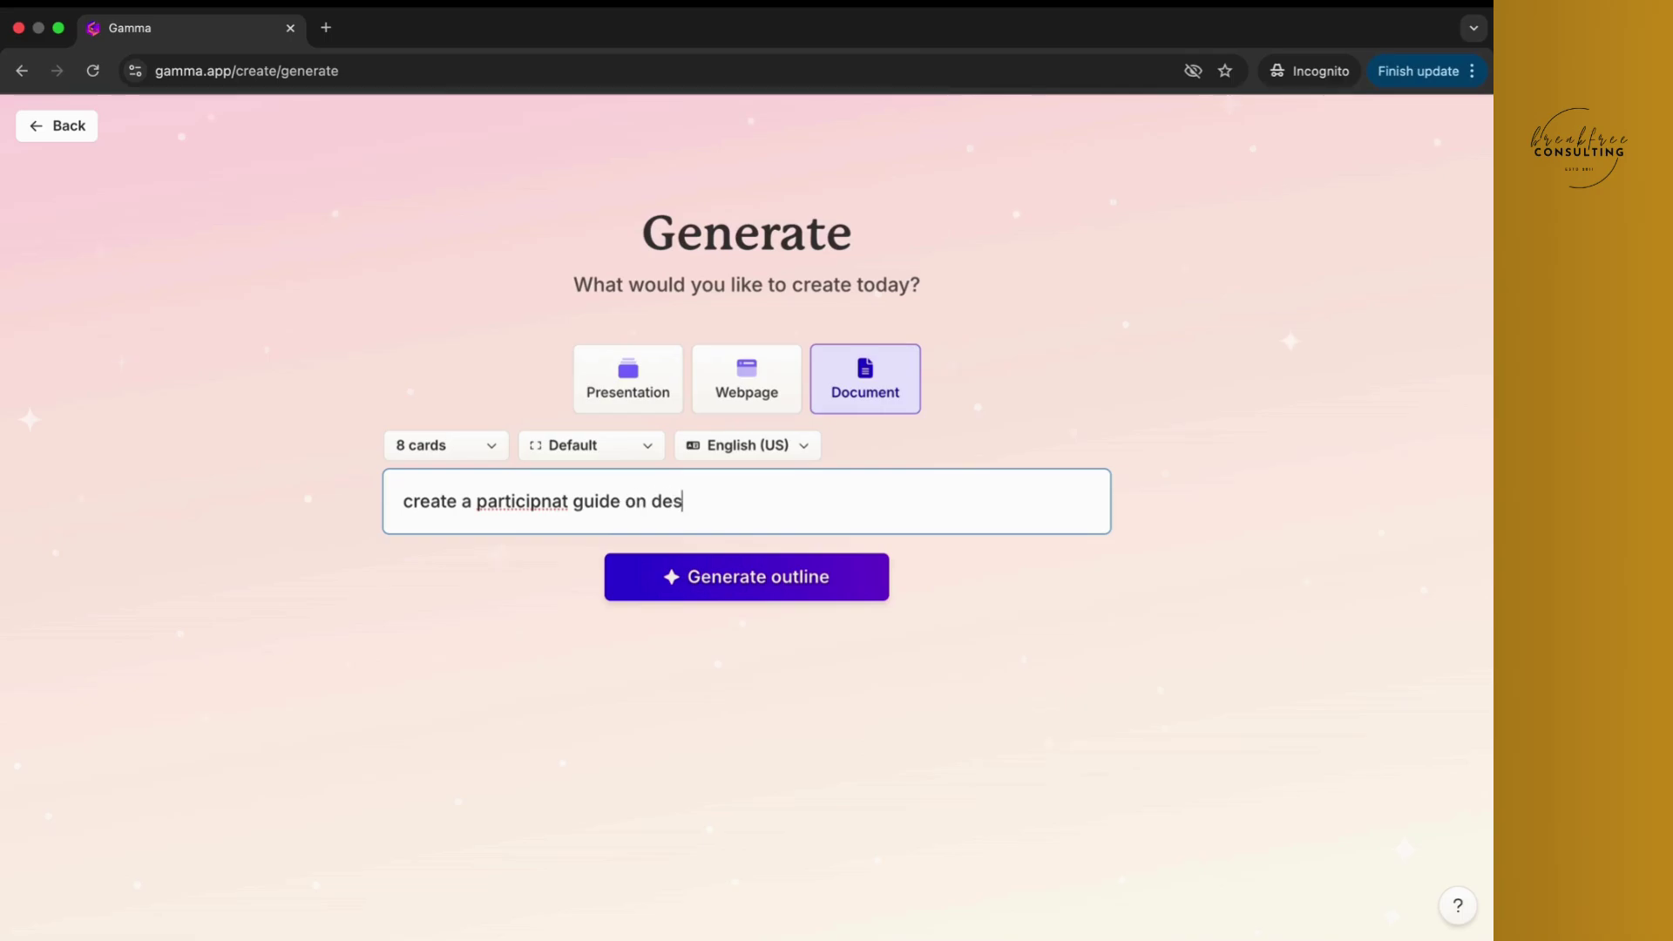
pyautogui.write('ign thinling')
pyautogui.rightClick(745, 499)
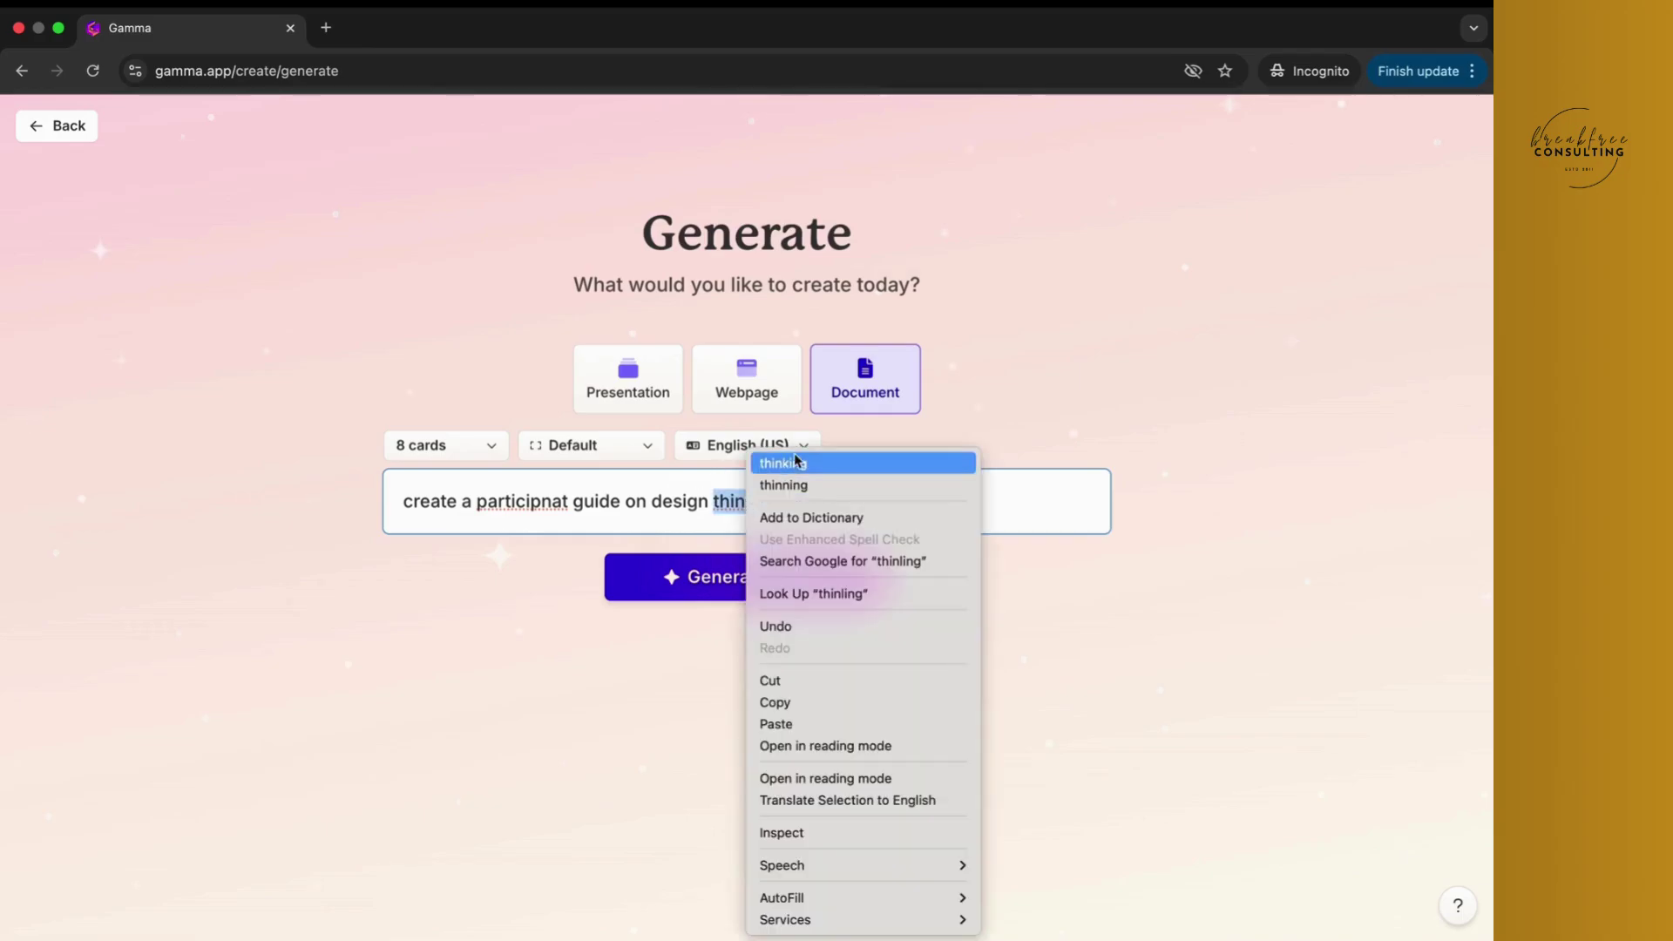
pyautogui.click(780, 462)
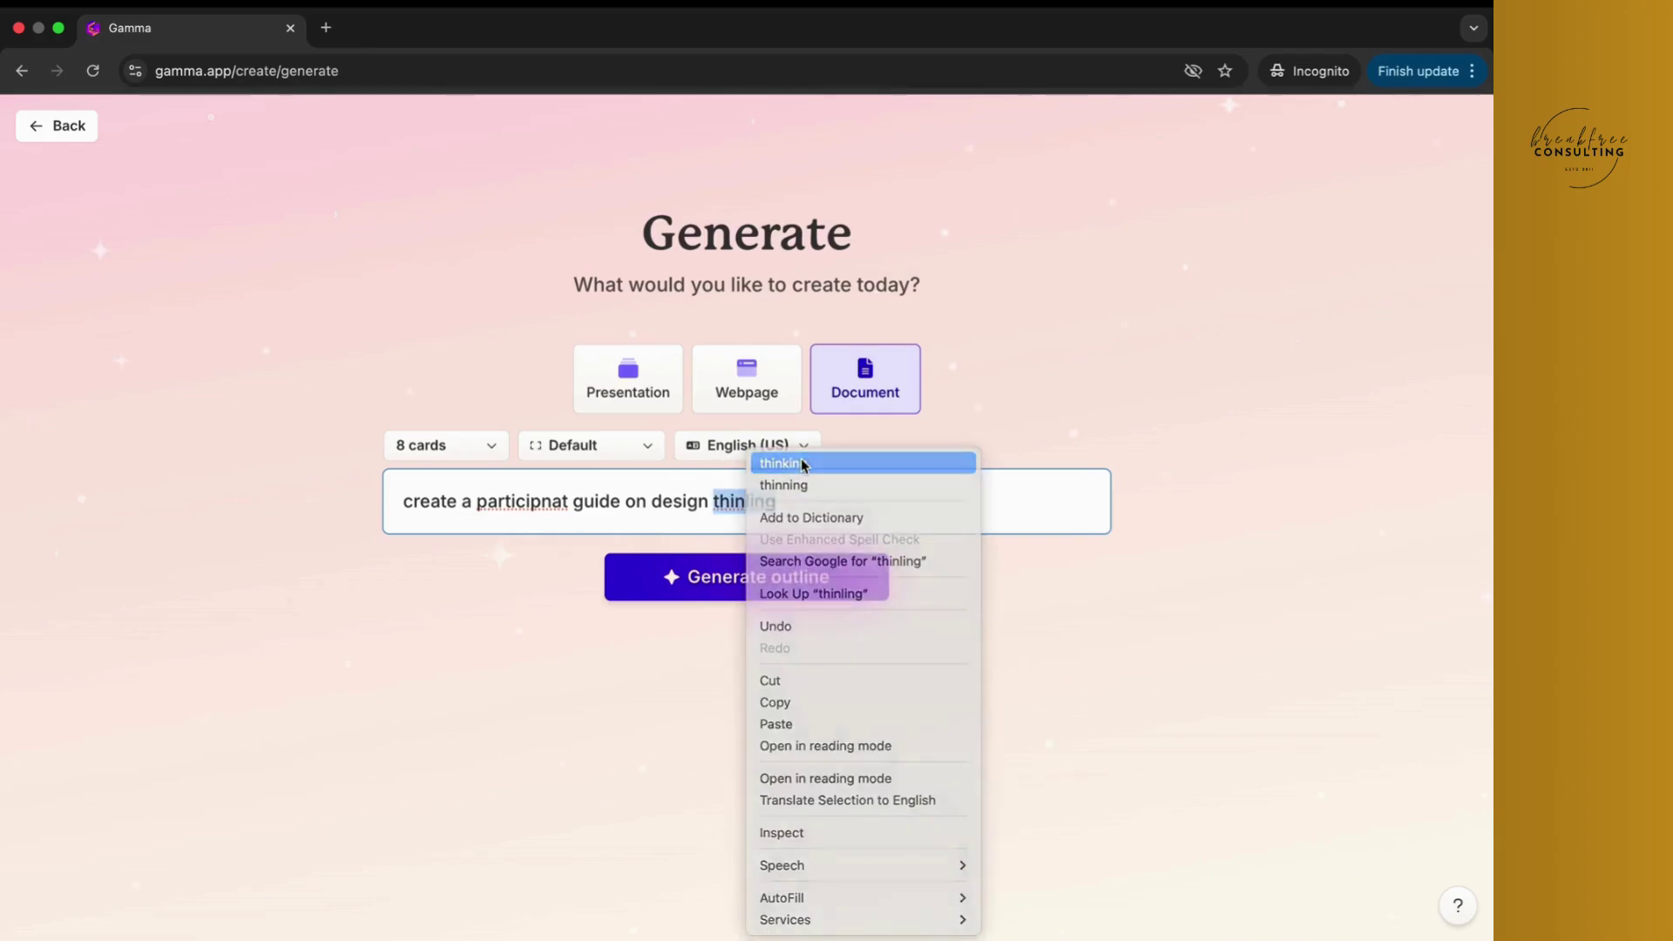
pyautogui.rightClick(531, 501)
pyautogui.click(575, 488)
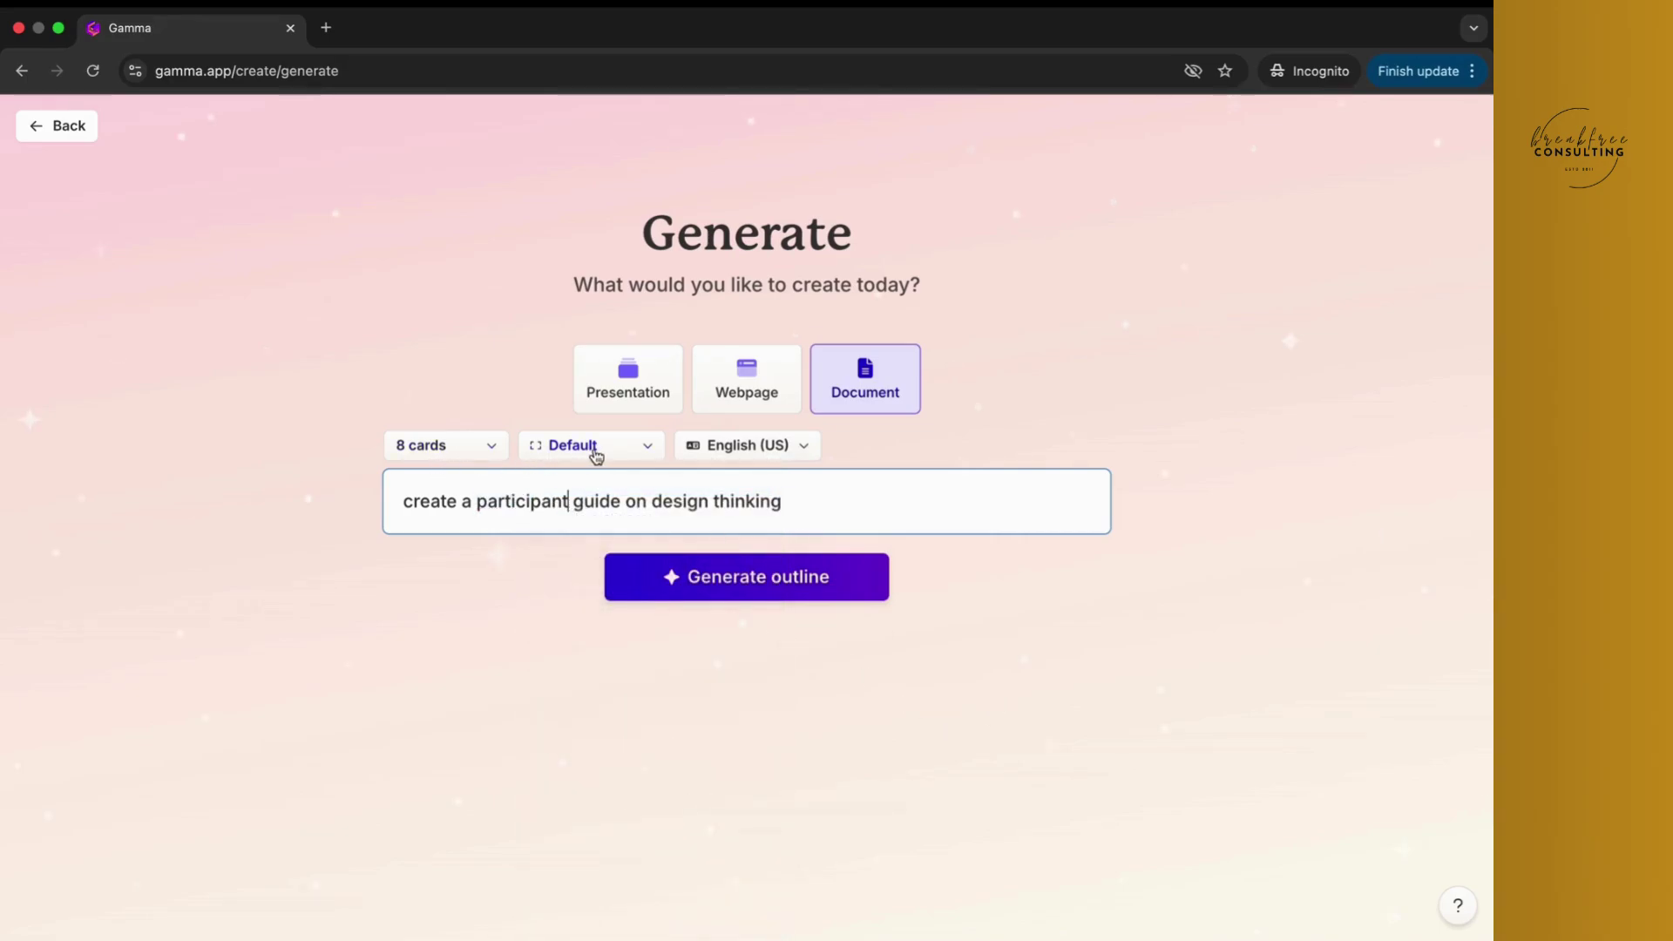
pyautogui.click(771, 579)
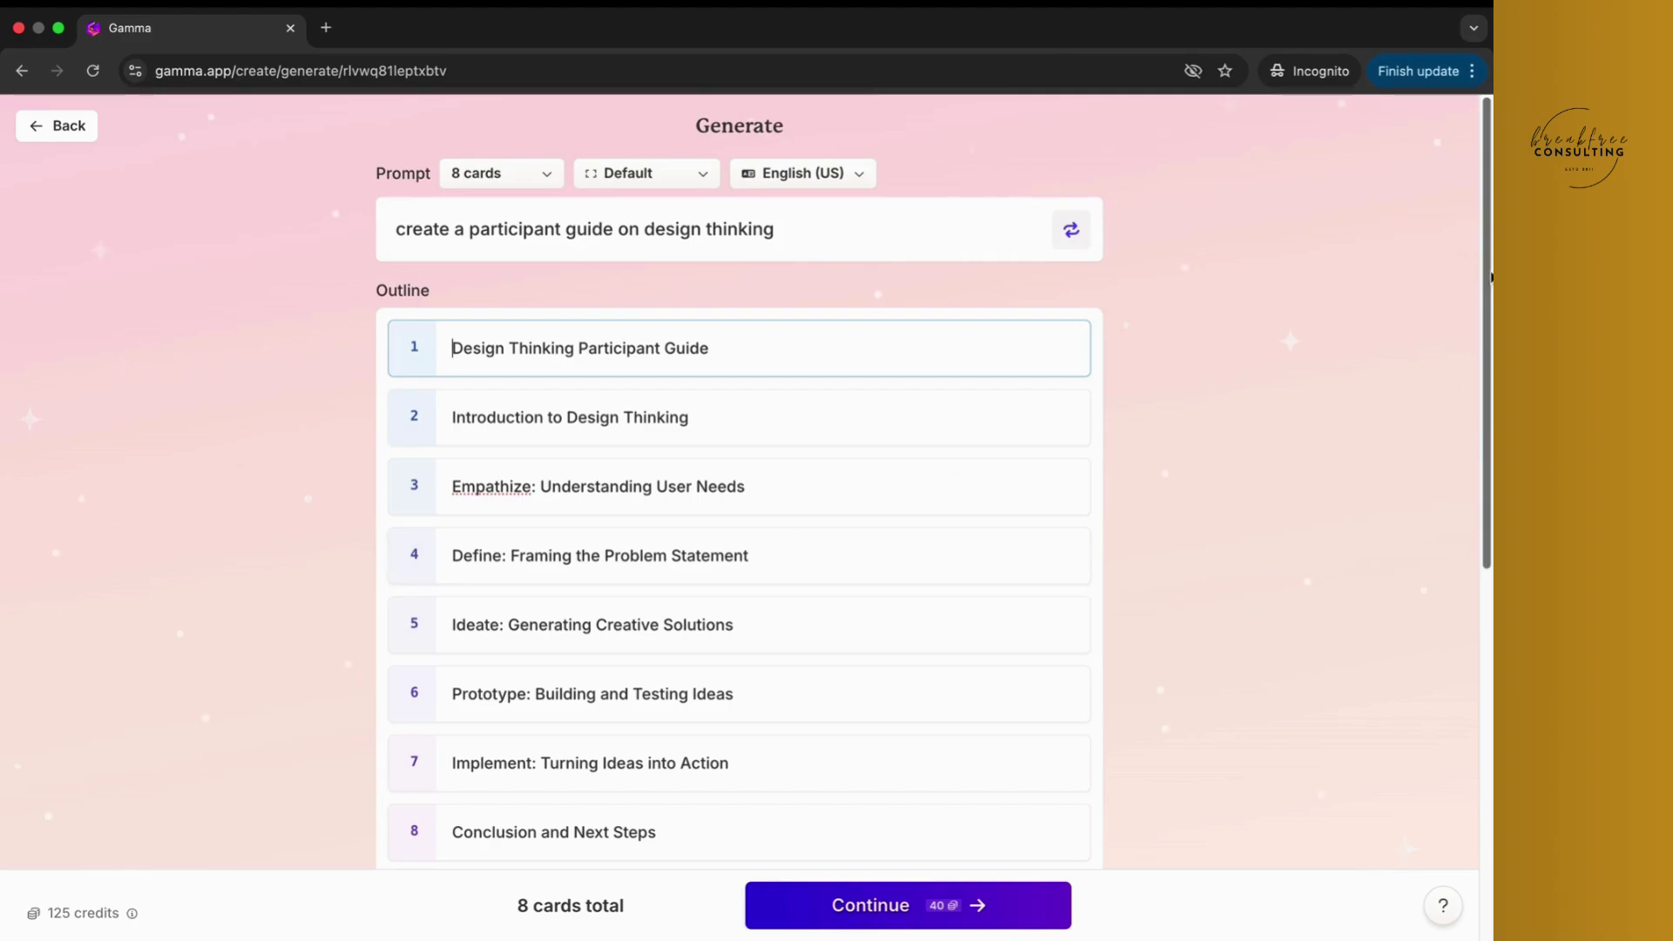
# Step: Accept the 8-card guide outline, apply the Lavender theme from the Professional filter, and generate
pyautogui.moveTo(1488, 279); pyautogui.dragTo(1489, 643)
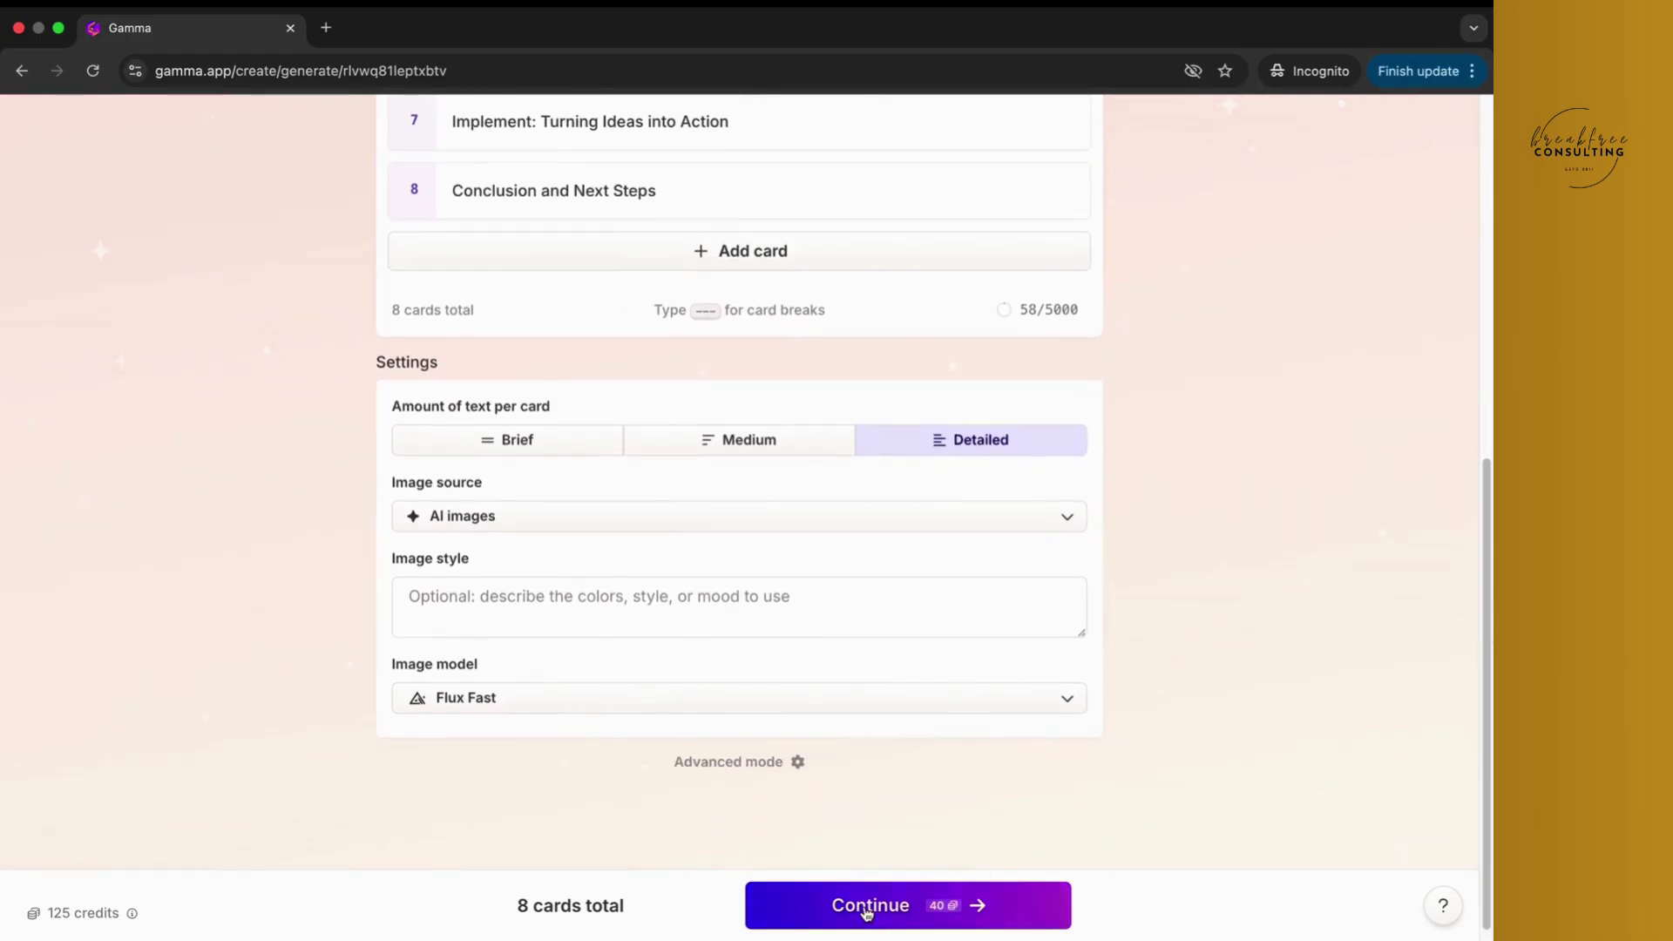
pyautogui.click(867, 908)
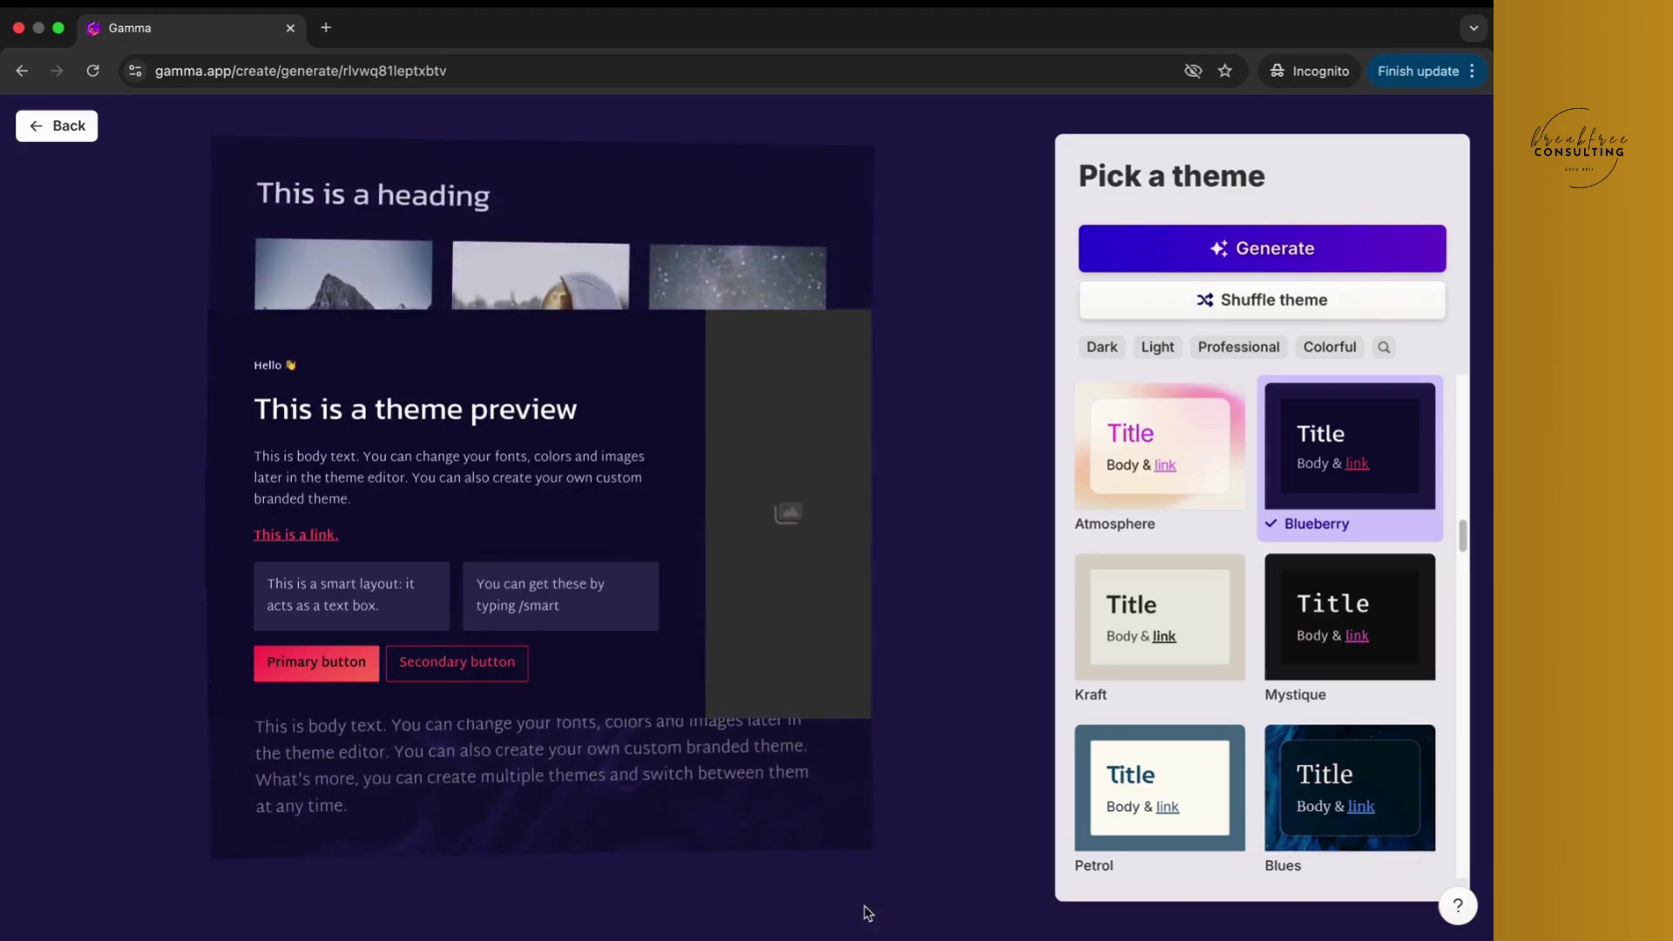
pyautogui.click(1279, 344)
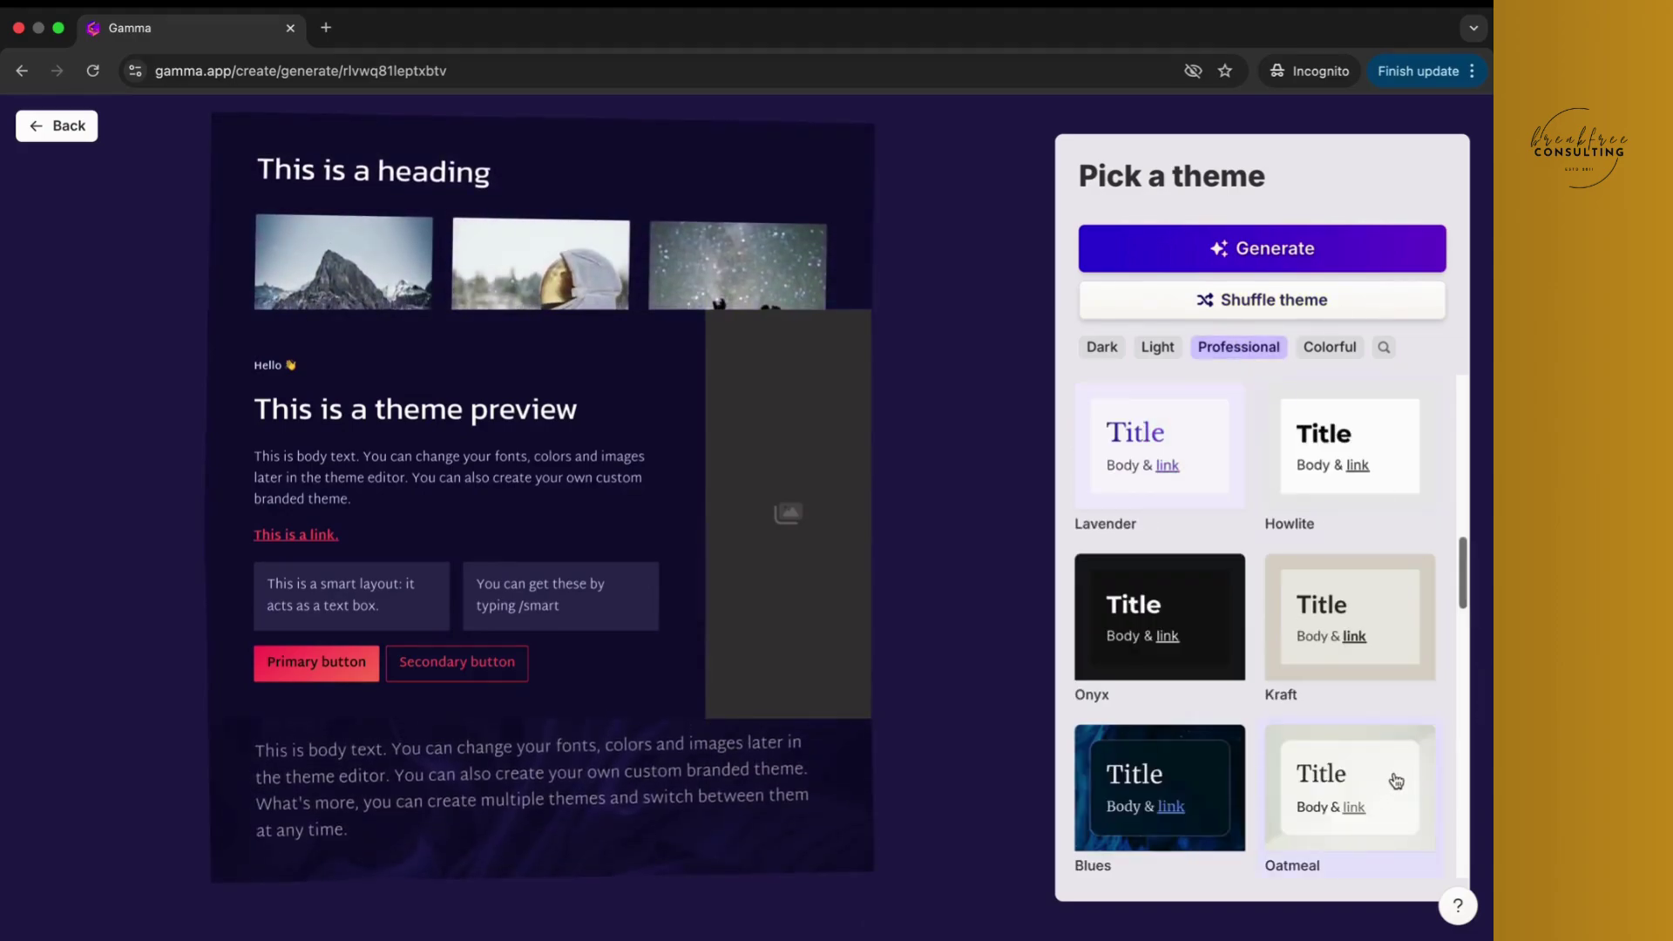
pyautogui.click(1219, 404)
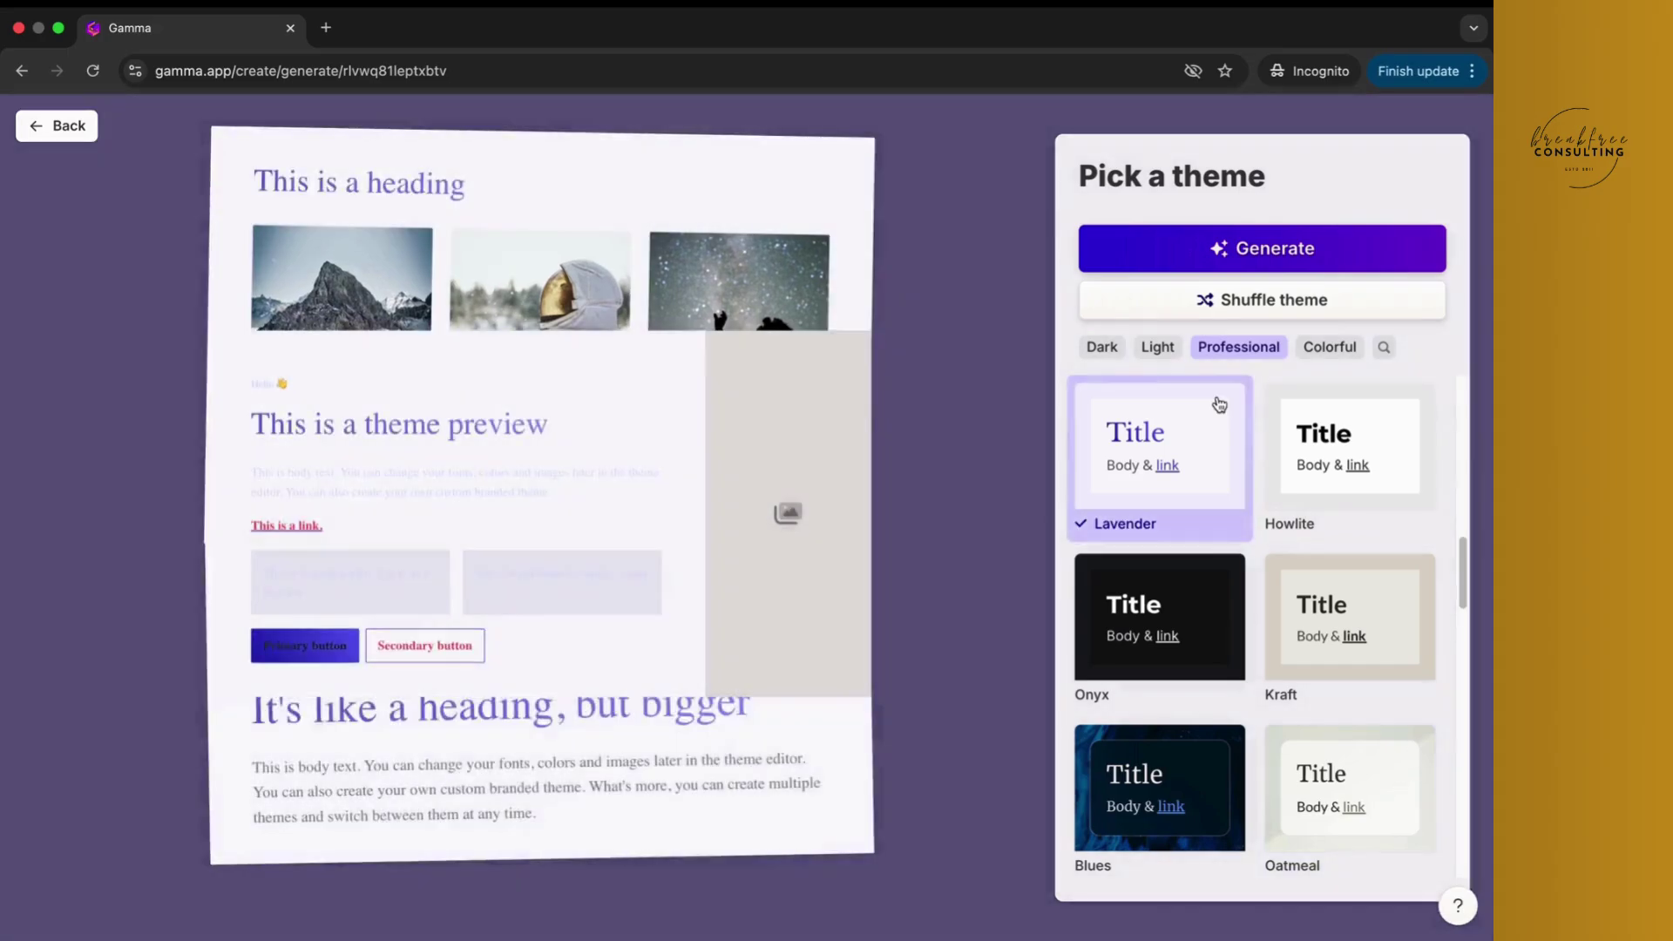
pyautogui.click(1282, 252)
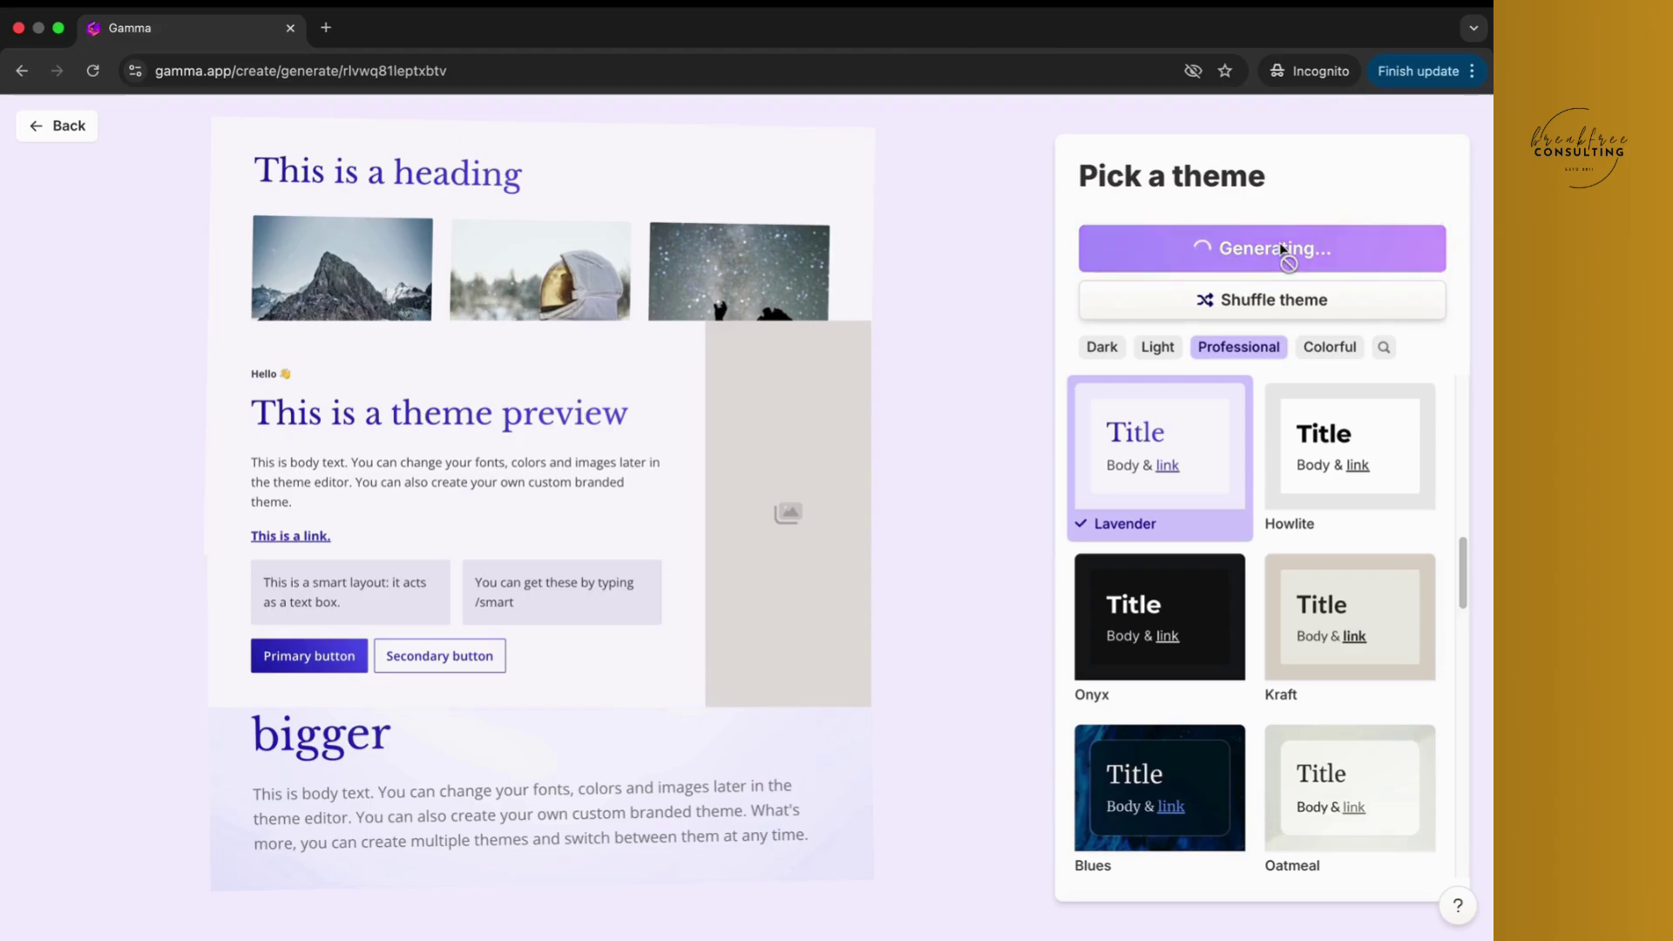